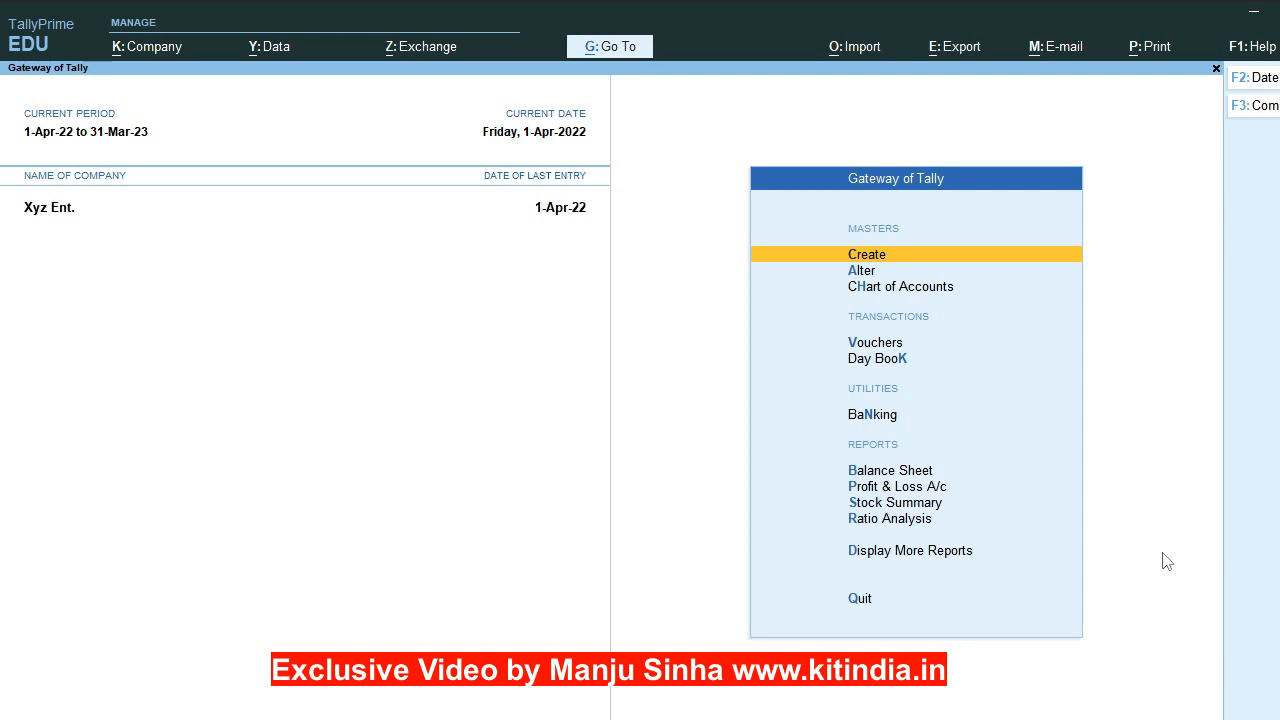
Review the company's existing ledgers in the master alteration list and return to the main menu
{"action": "key", "text": "Down"}
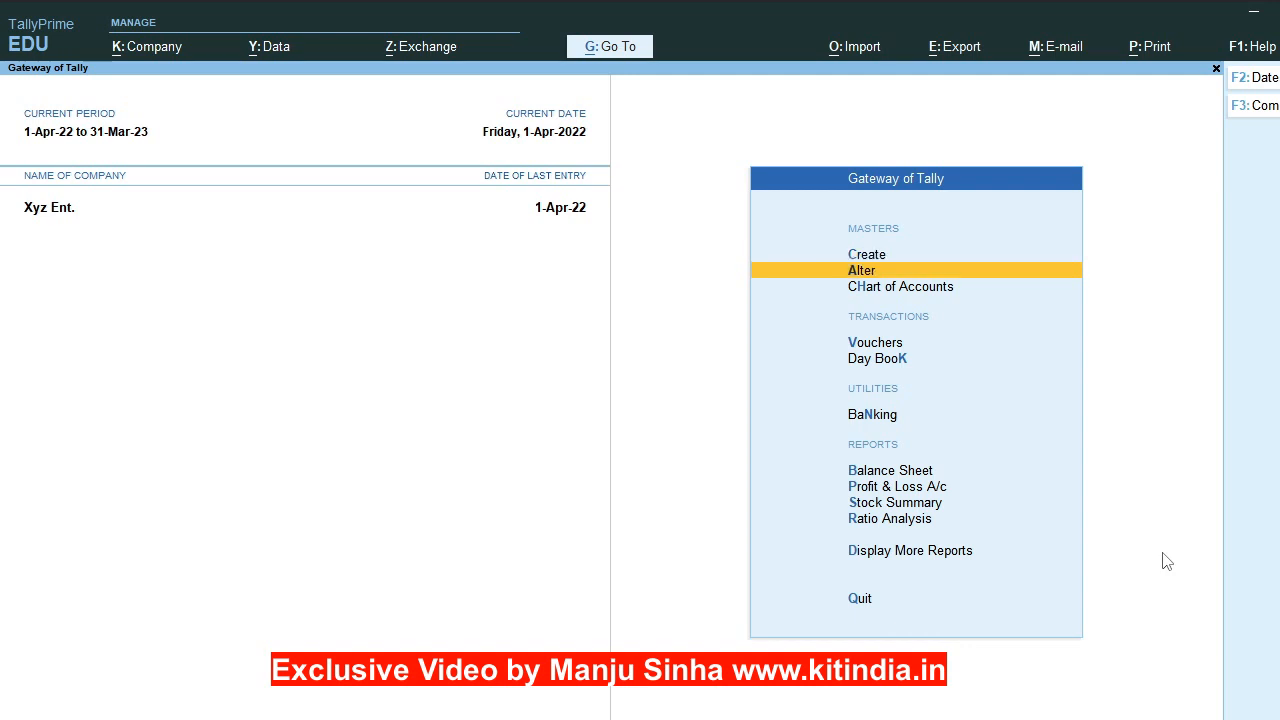
{"action": "key", "text": "Return"}
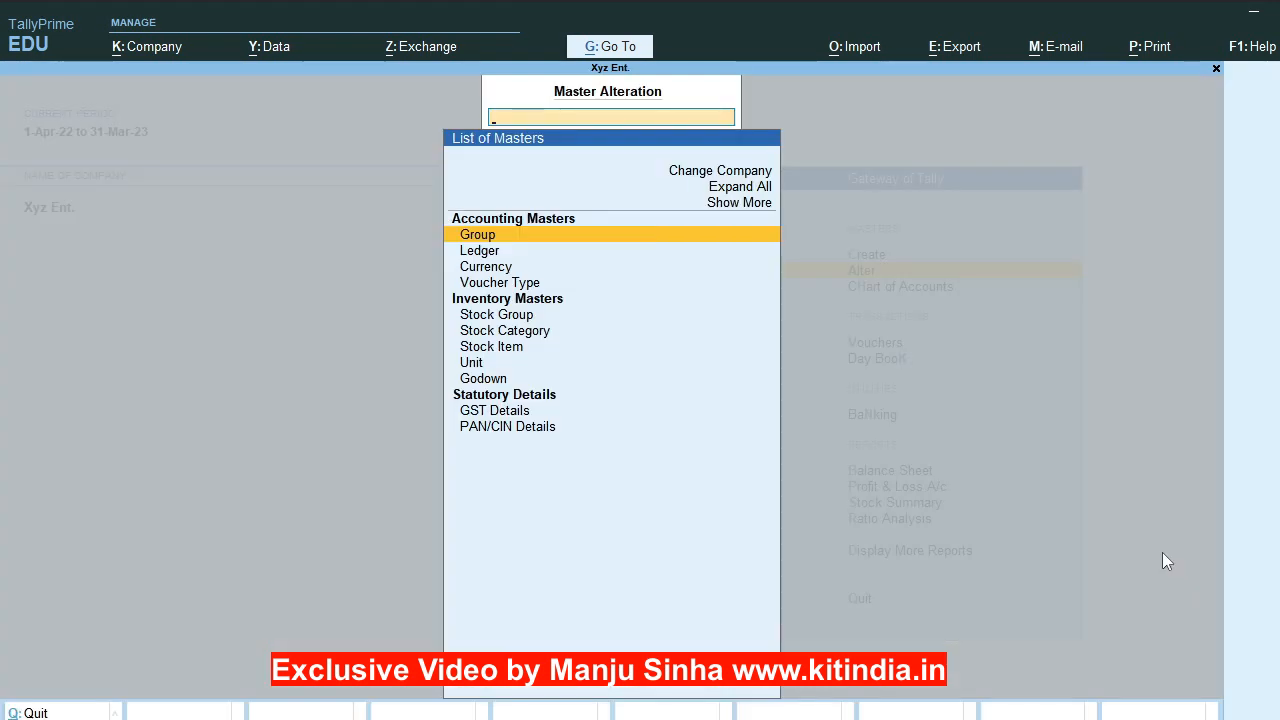
{"action": "key", "text": "Down"}
{"action": "key", "text": "Return"}
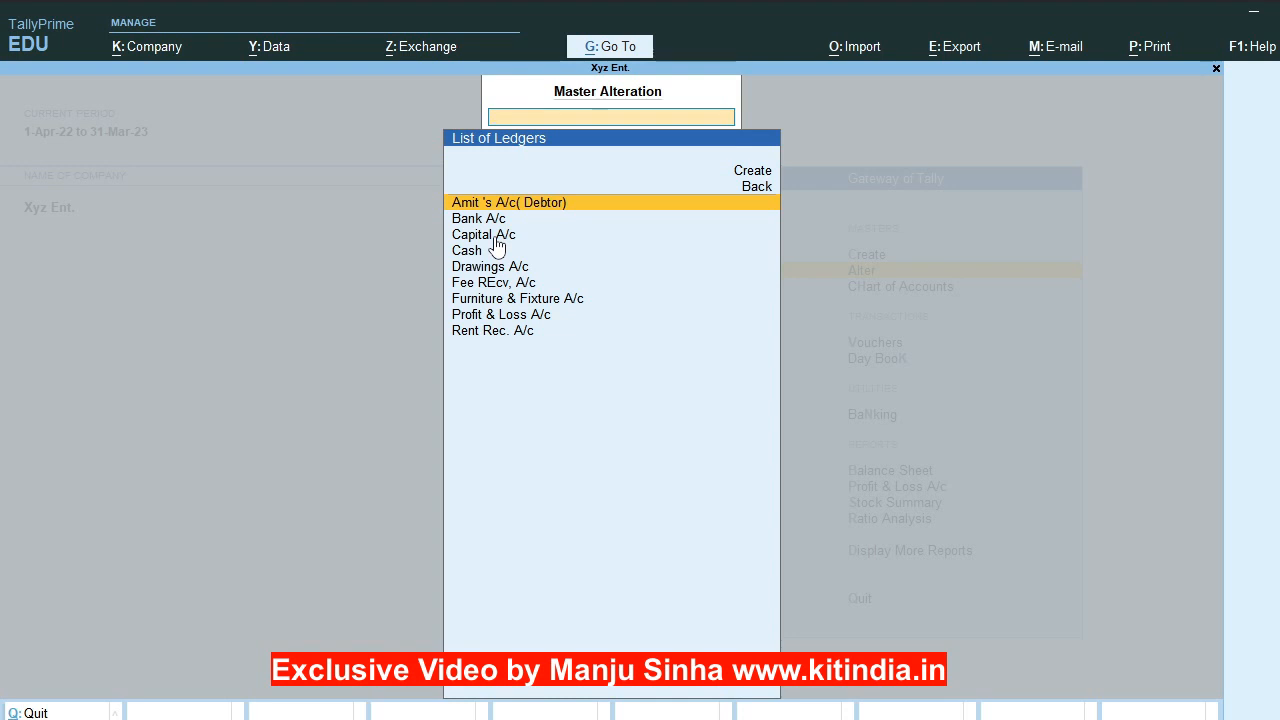
{"action": "key", "text": "Escape"}
{"action": "key", "text": "Escape"}
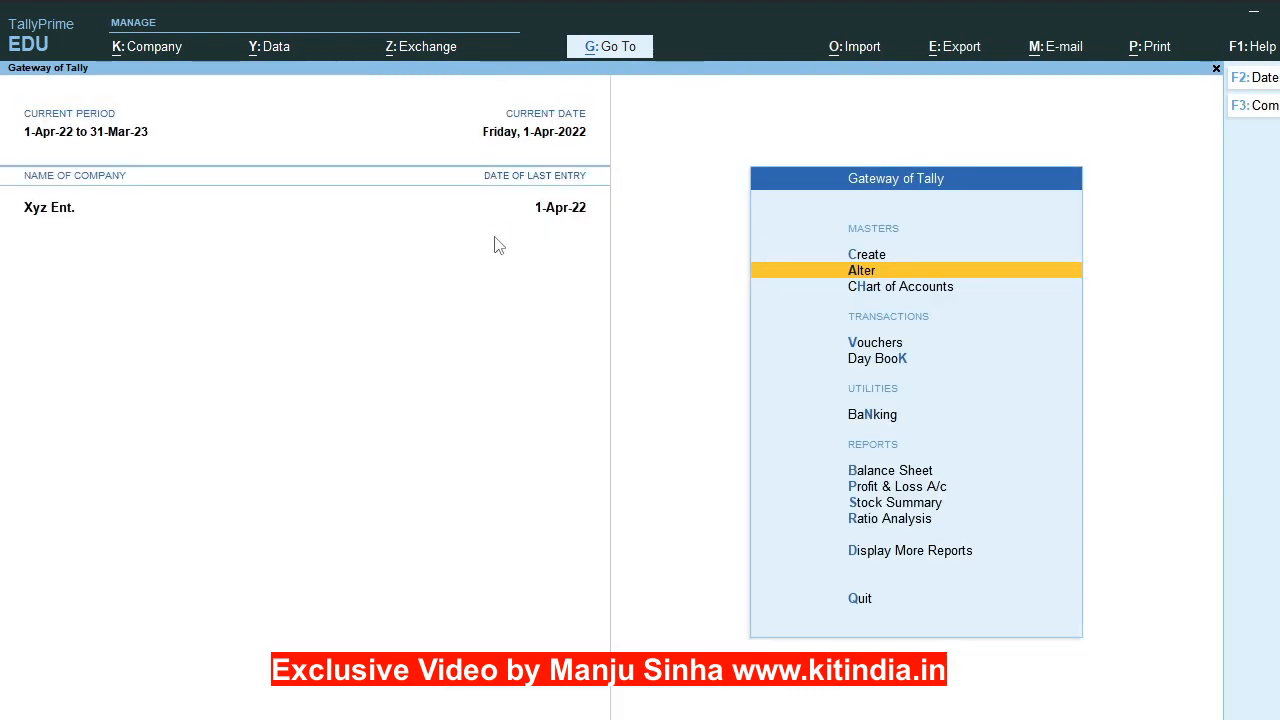
Drill down from the balance sheet's Current Assets to the Cash ledger vouchers, and return to the Current Assets summary
{"action": "key", "text": "b"}
{"action": "key", "text": "Right"}
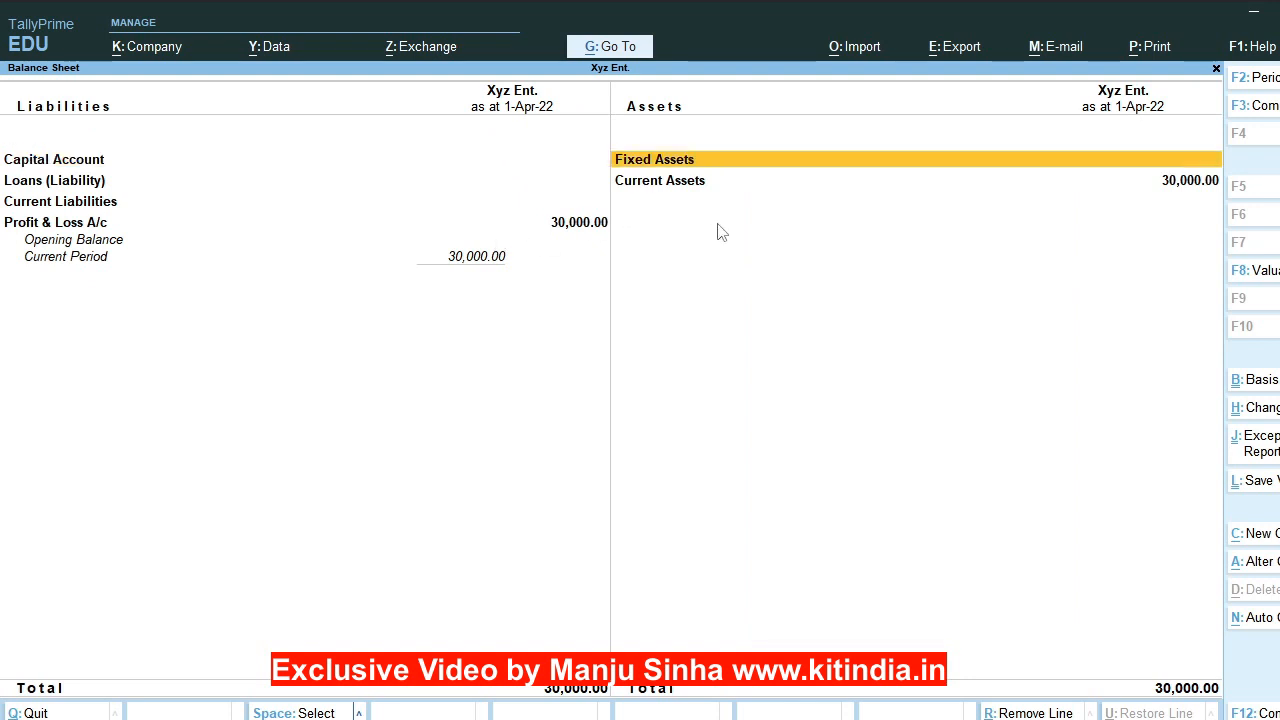
{"action": "key", "text": "Down"}
{"action": "key", "text": "Return"}
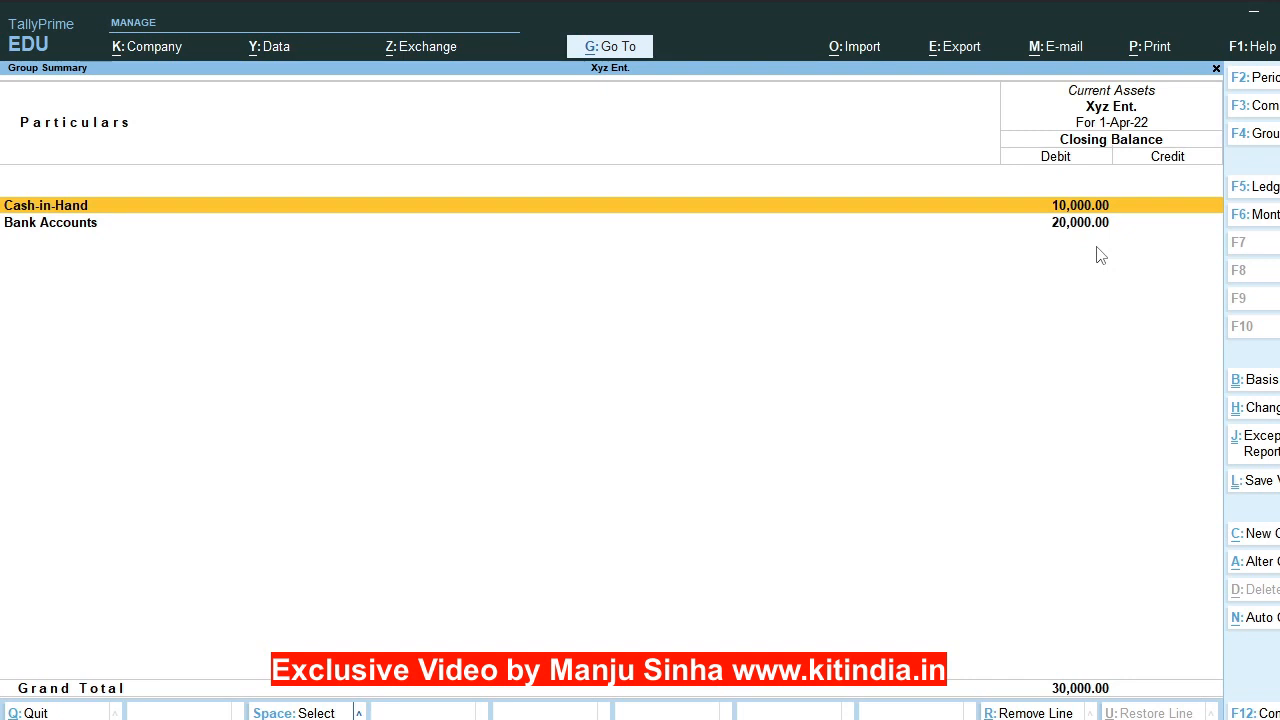
{"action": "key", "text": "Return"}
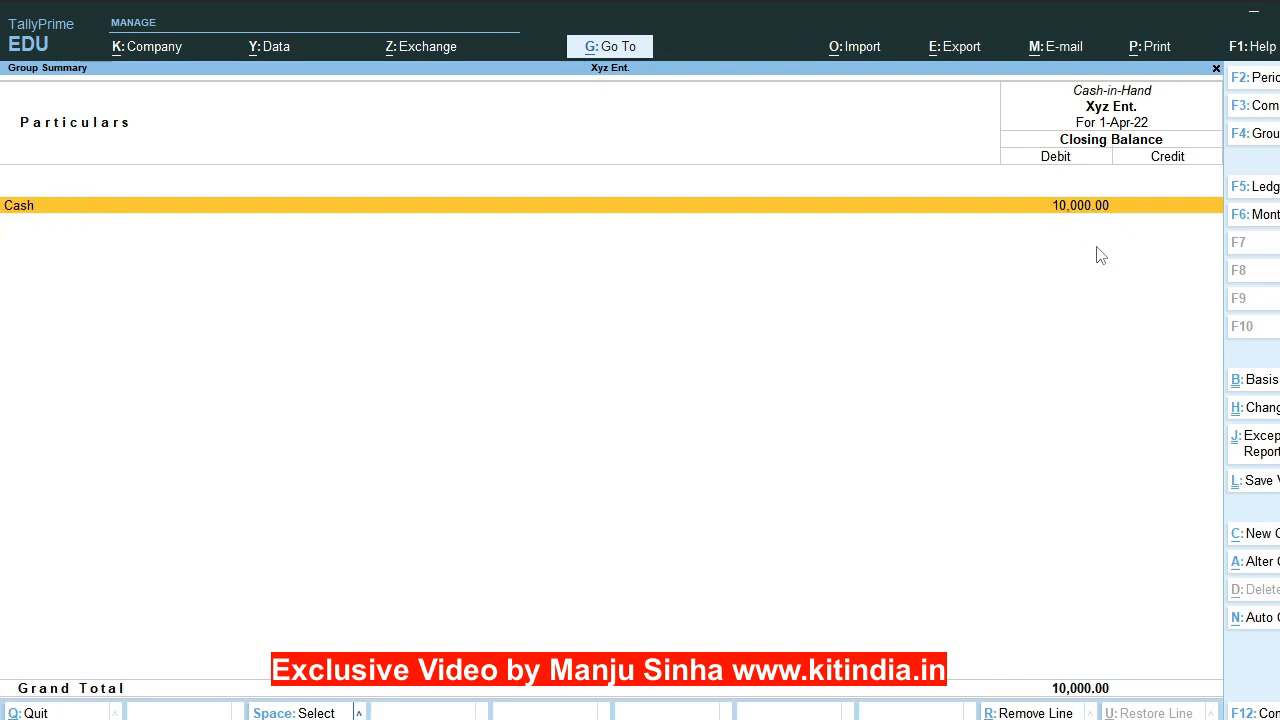
{"action": "key", "text": "Return"}
{"action": "key", "text": "Return"}
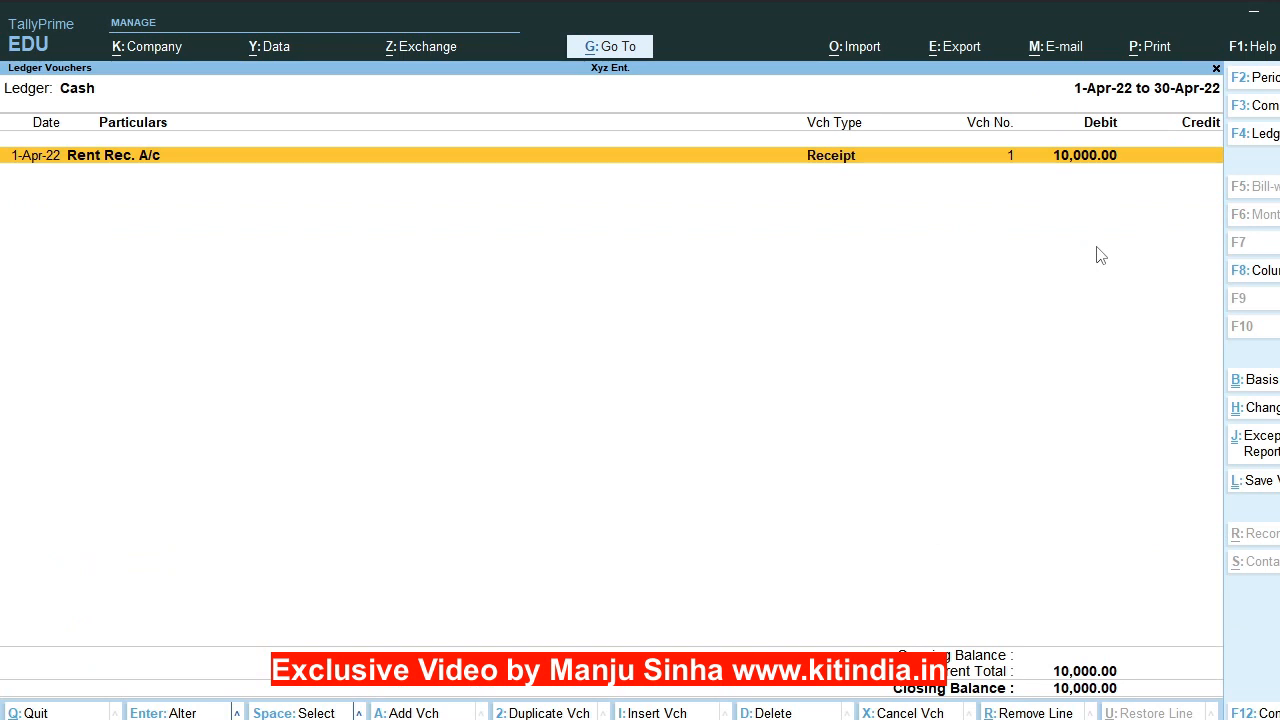
{"action": "key", "text": "Escape"}
{"action": "key", "text": "Escape"}
{"action": "key", "text": "Escape"}
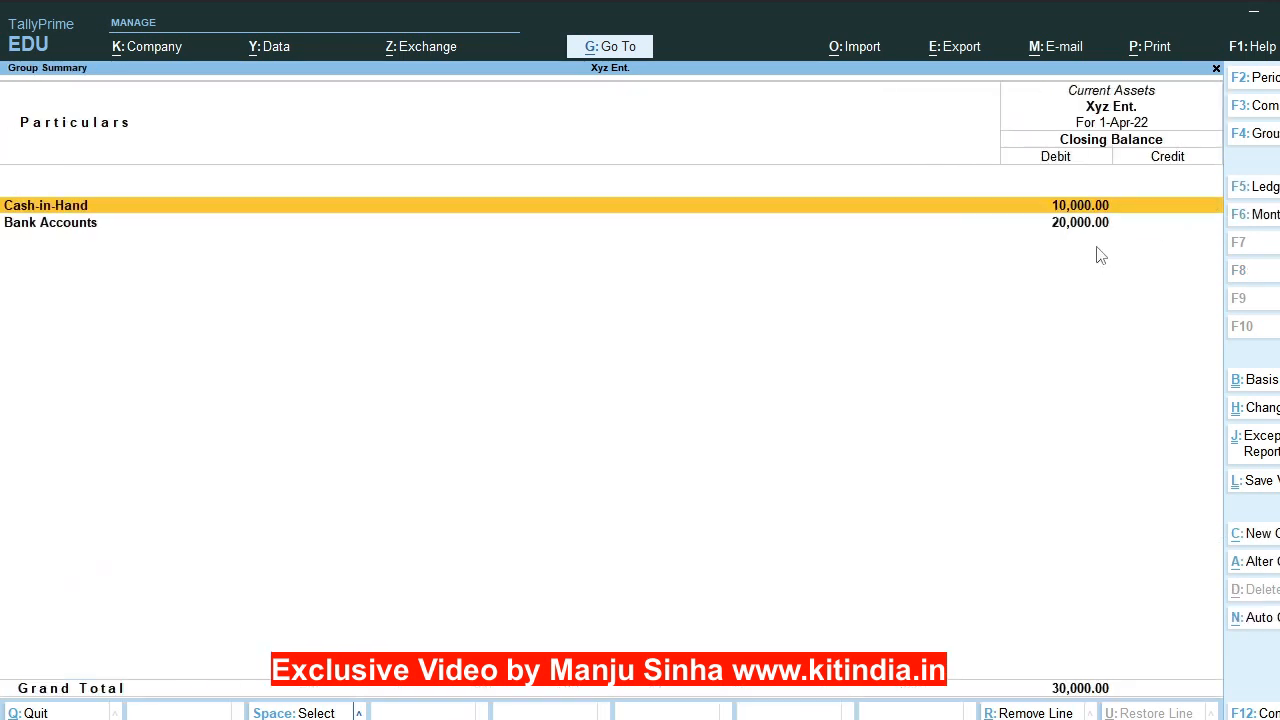
Drill down from Bank Accounts to the Bank A/c ledger vouchers, and return to the main menu
{"action": "key", "text": "Down"}
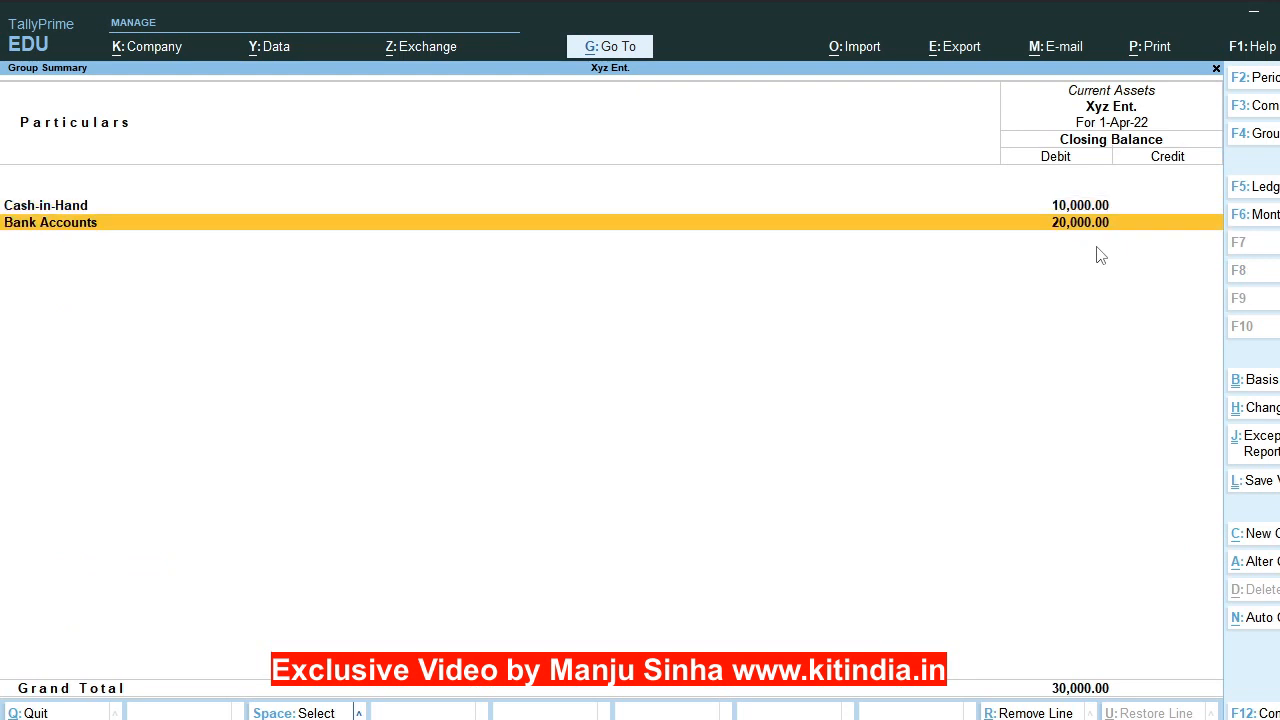
{"action": "key", "text": "Return"}
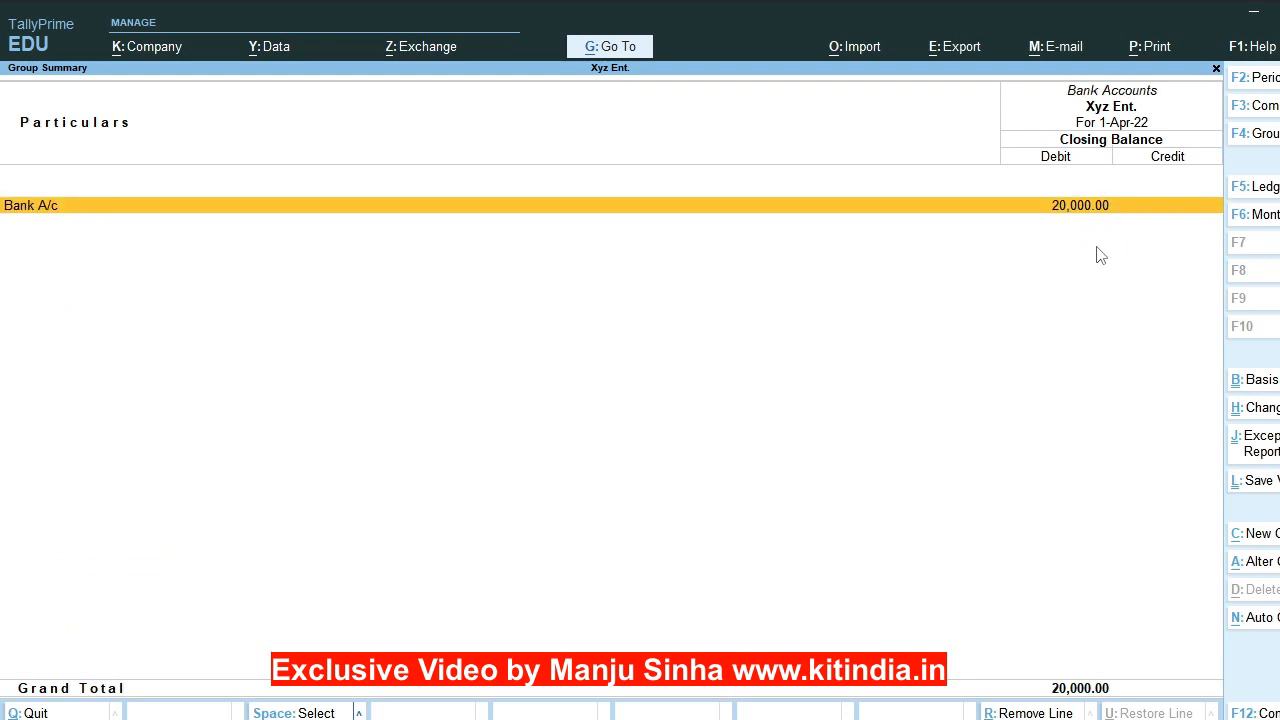
{"action": "key", "text": "Return"}
{"action": "key", "text": "Return"}
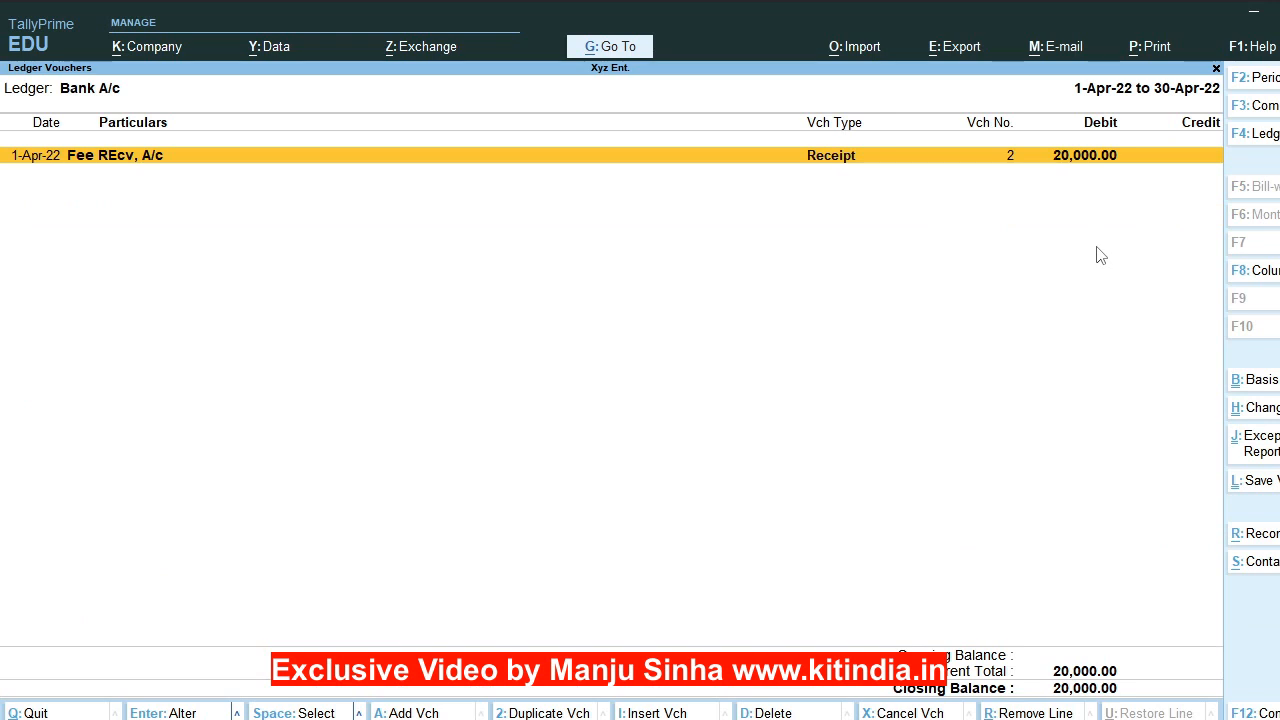
{"action": "key", "text": "Escape"}
{"action": "key", "text": "Escape"}
{"action": "key", "text": "Escape"}
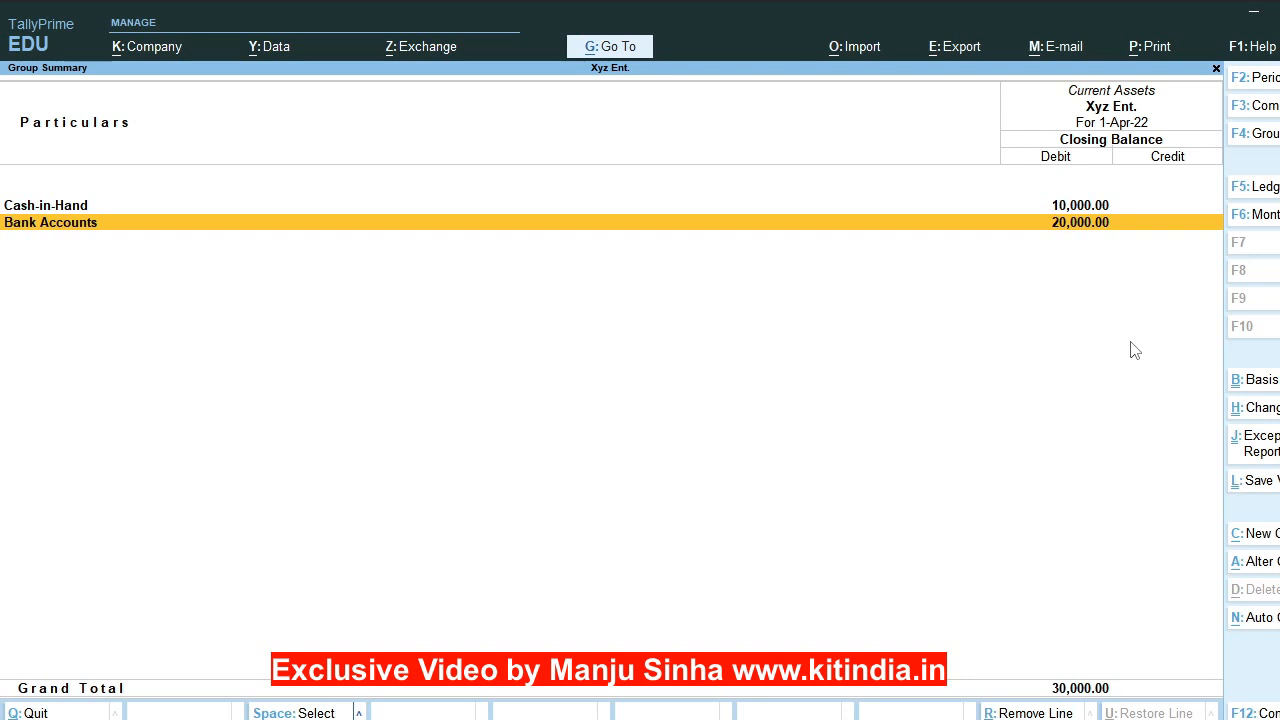
{"action": "key", "text": "Escape"}
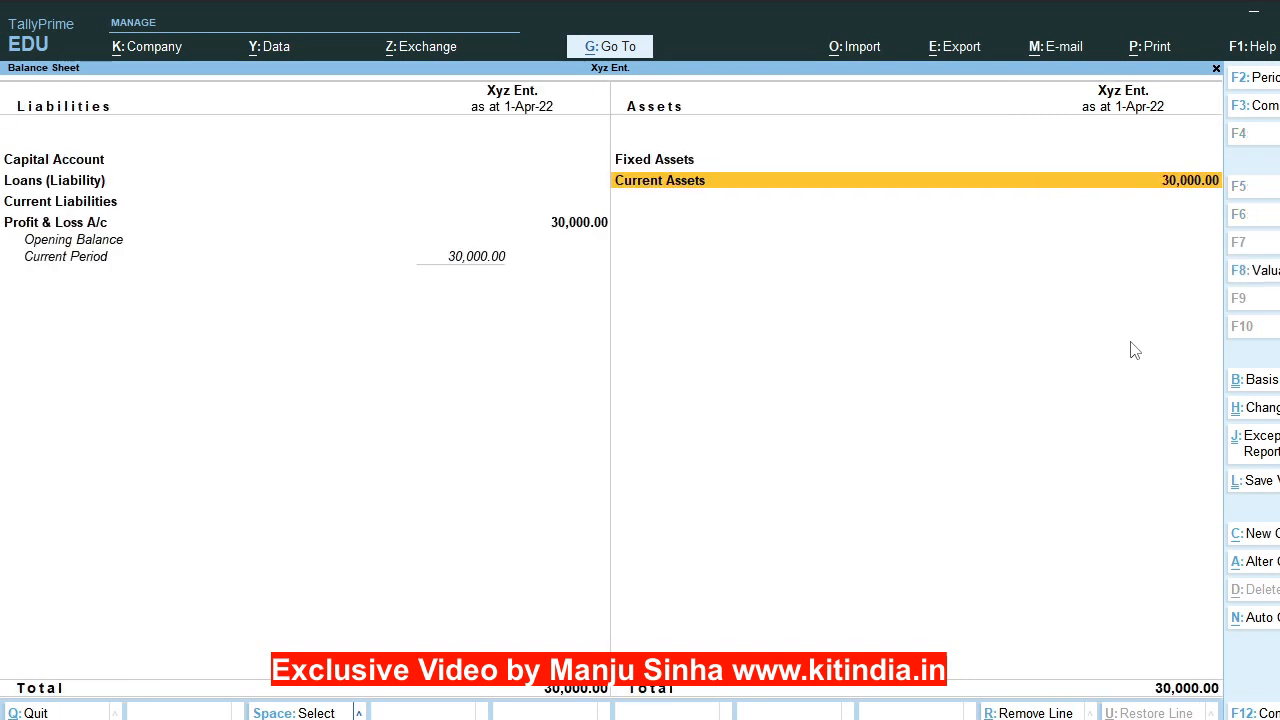
{"action": "key", "text": "Escape"}
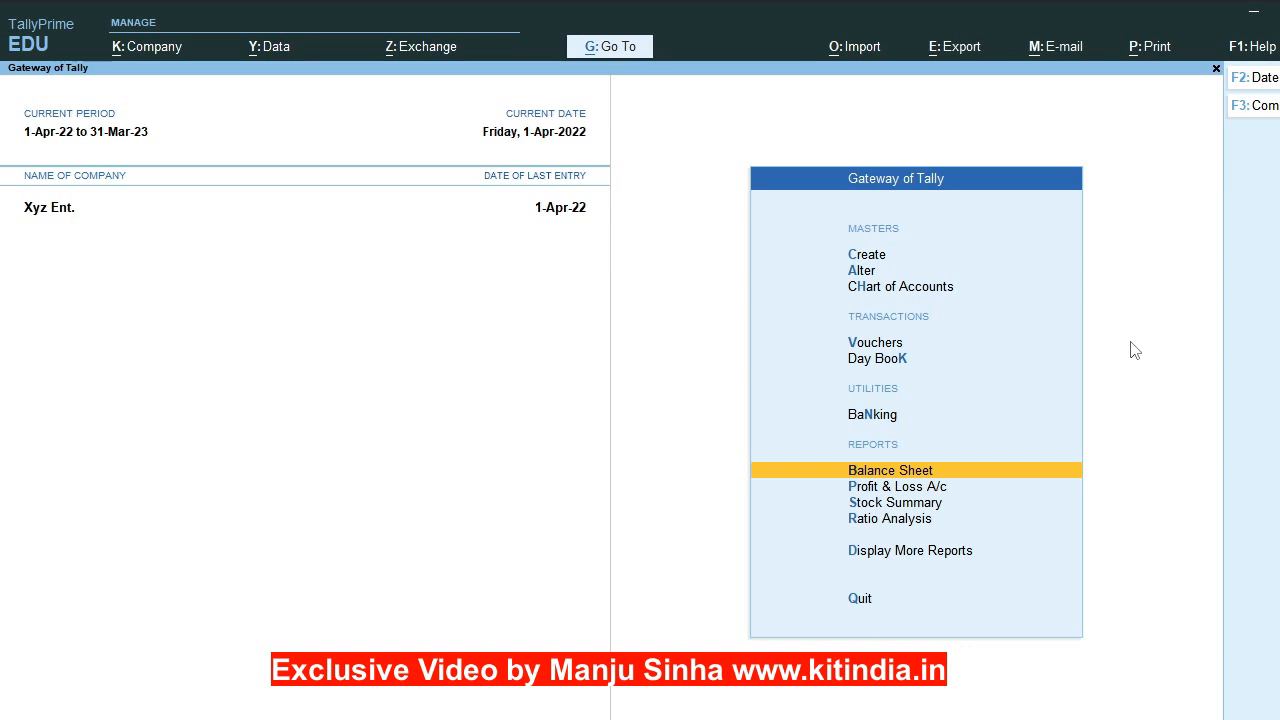
Start creating a new ledger and name it Salary A/c
{"action": "key", "text": "Up"}
{"action": "key", "text": "Up"}
{"action": "key", "text": "Up"}
{"action": "key", "text": "Up"}
{"action": "key", "text": "Up"}
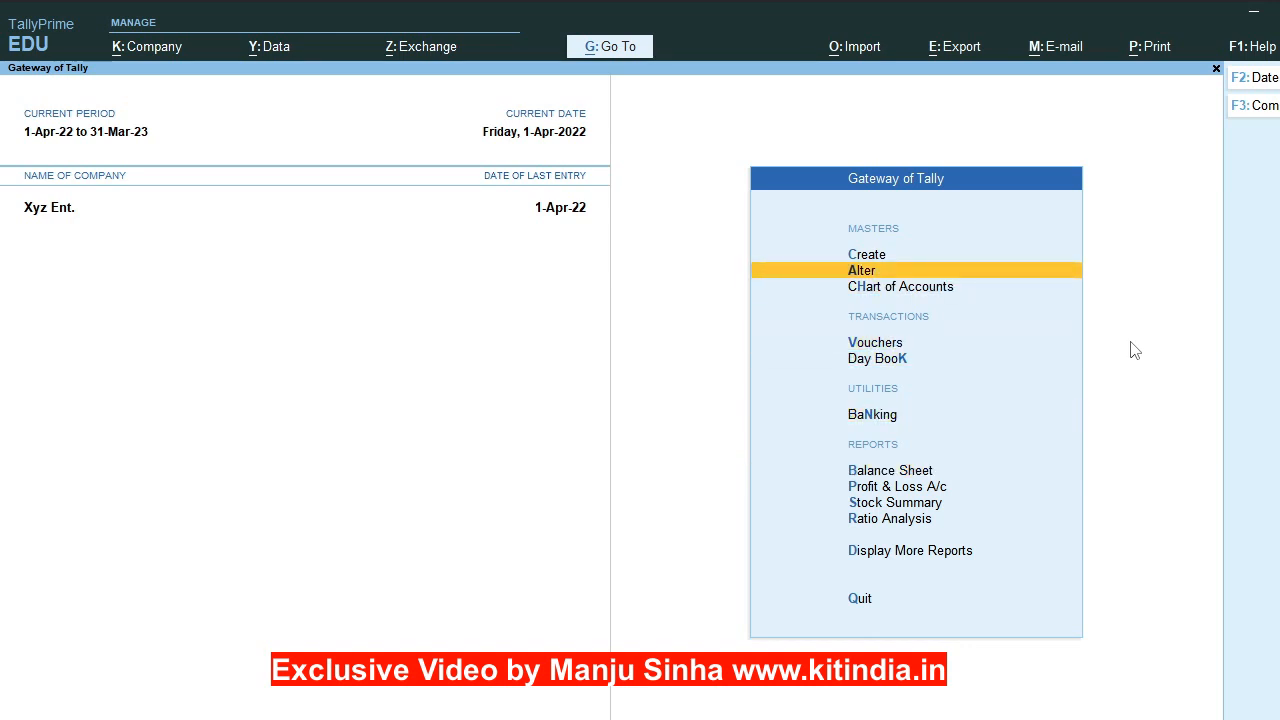
{"action": "key", "text": "Up"}
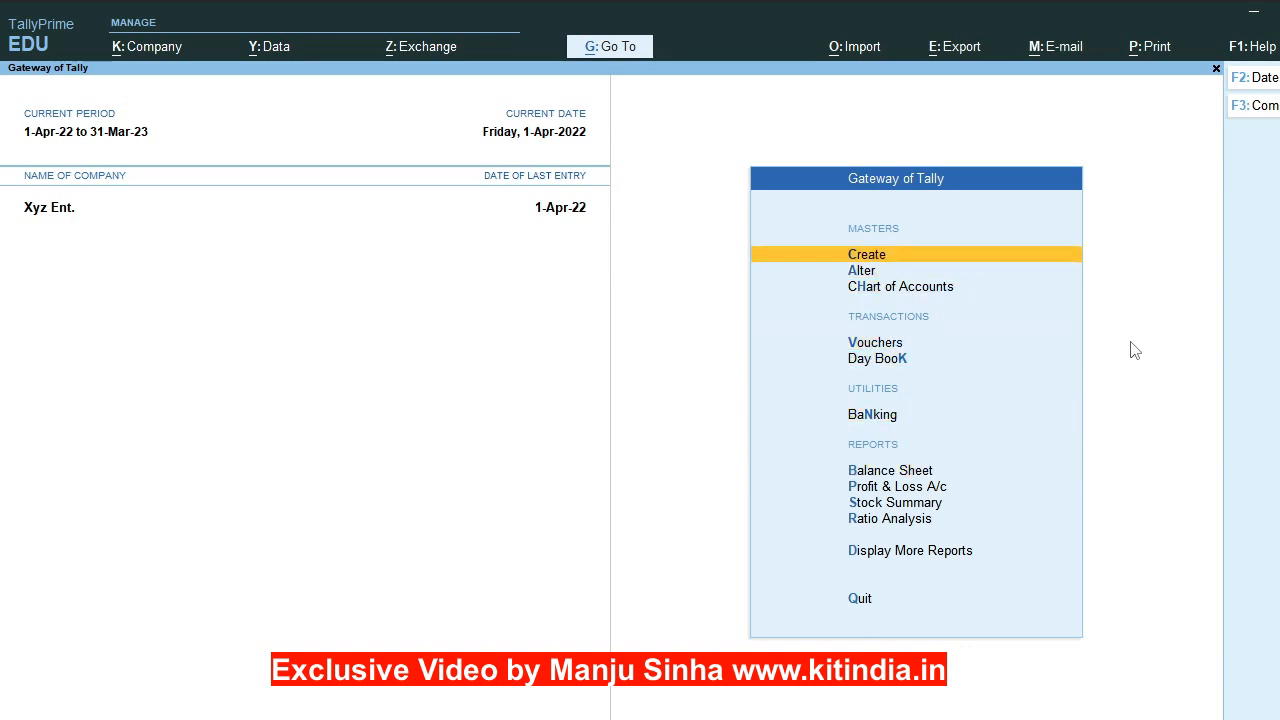
{"action": "key", "text": "Return"}
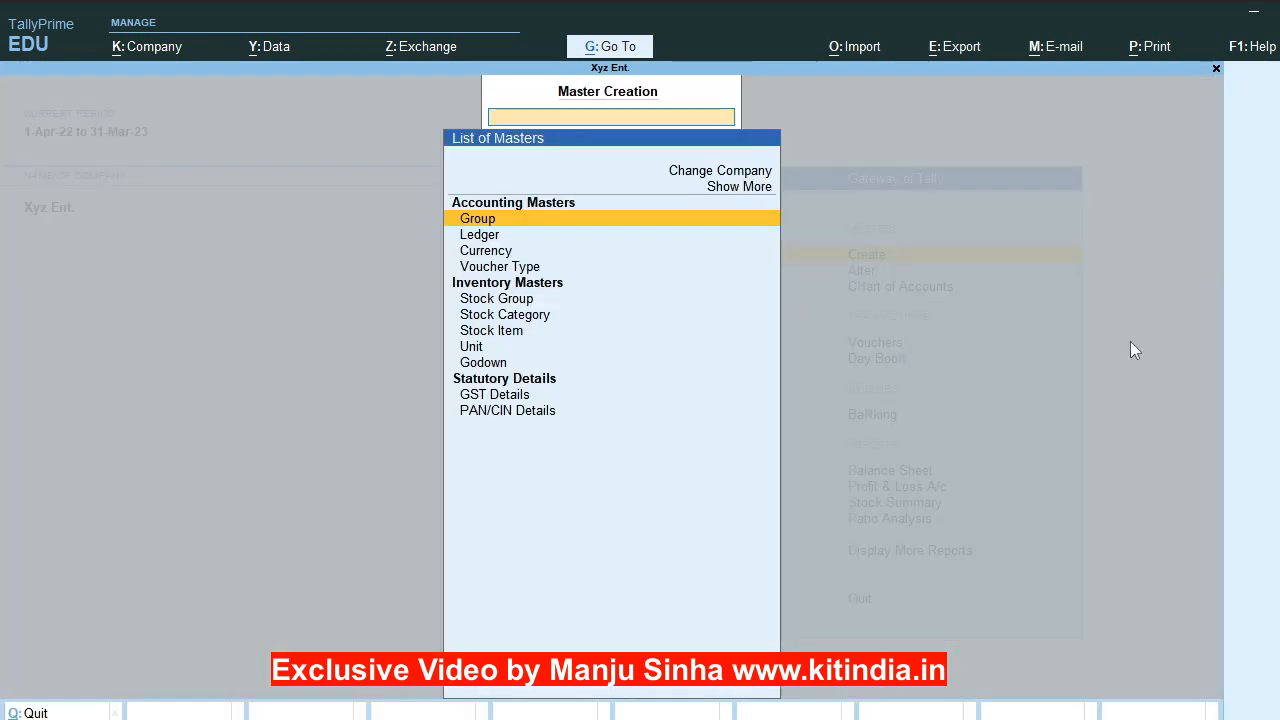
{"action": "key", "text": "Down"}
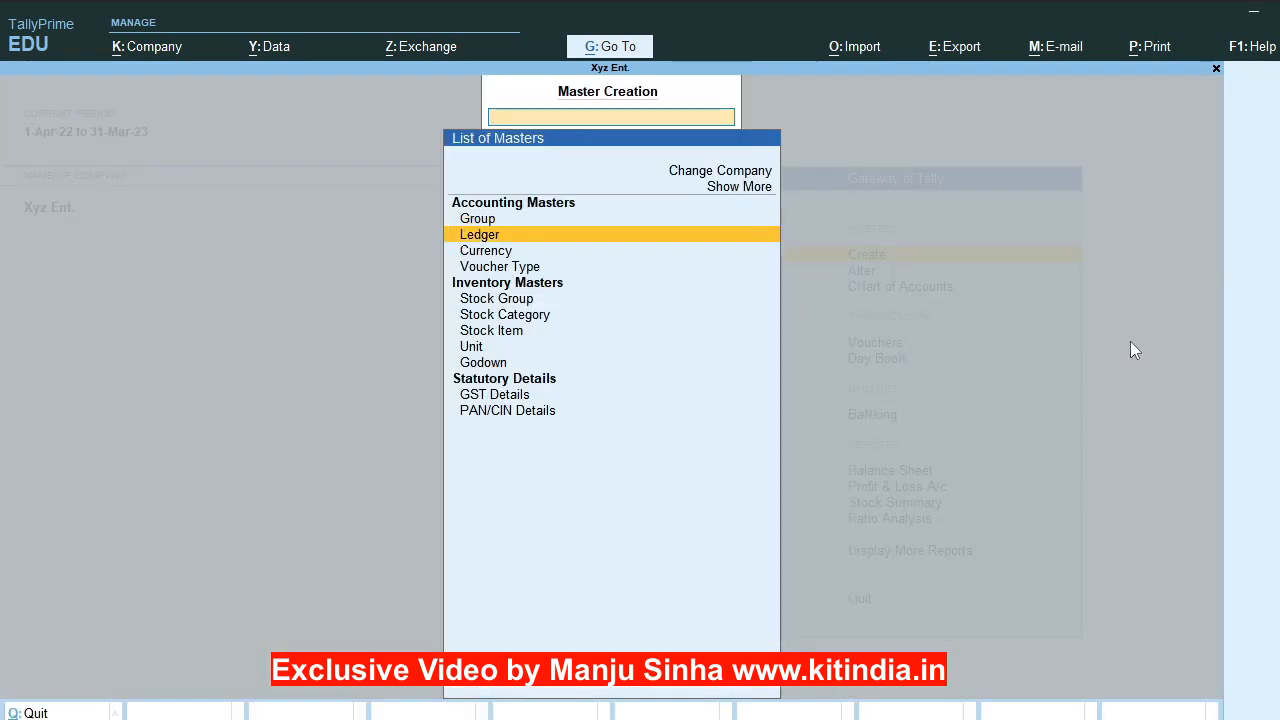
{"action": "key", "text": "Return"}
{"action": "type", "text": "Sa"}
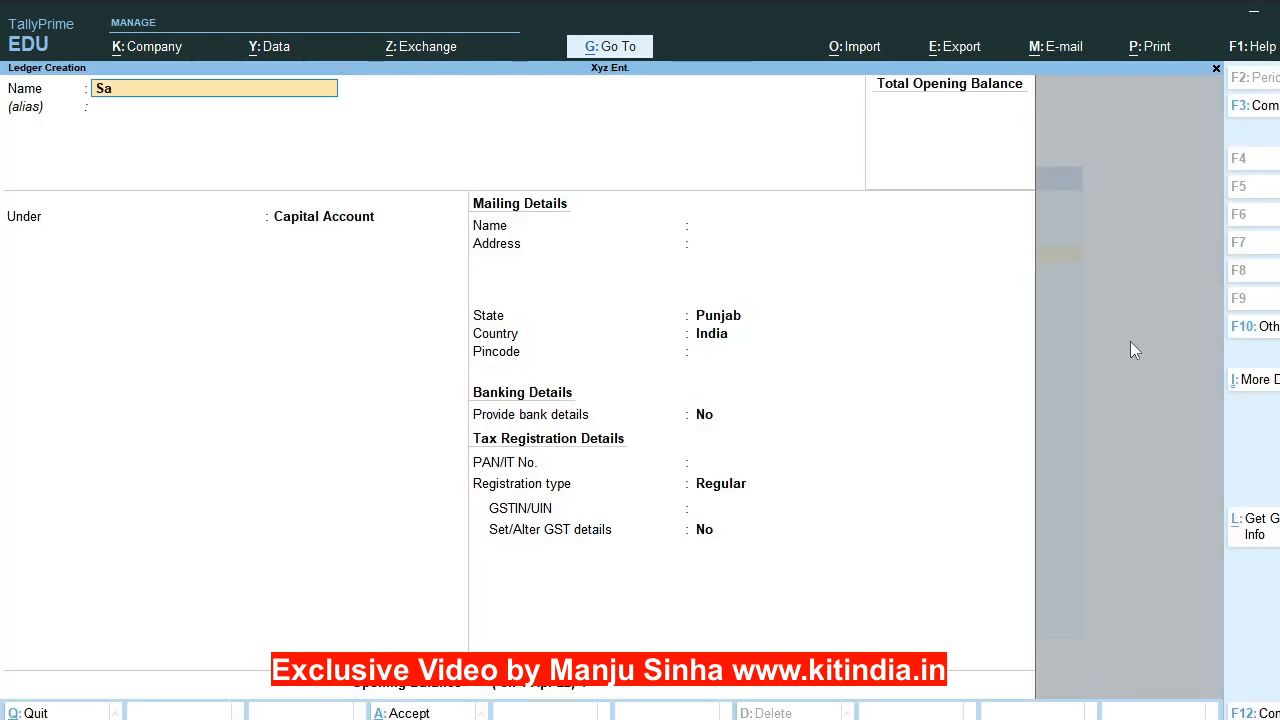
{"action": "type", "text": "lary A/c"}
{"action": "key", "text": "Return"}
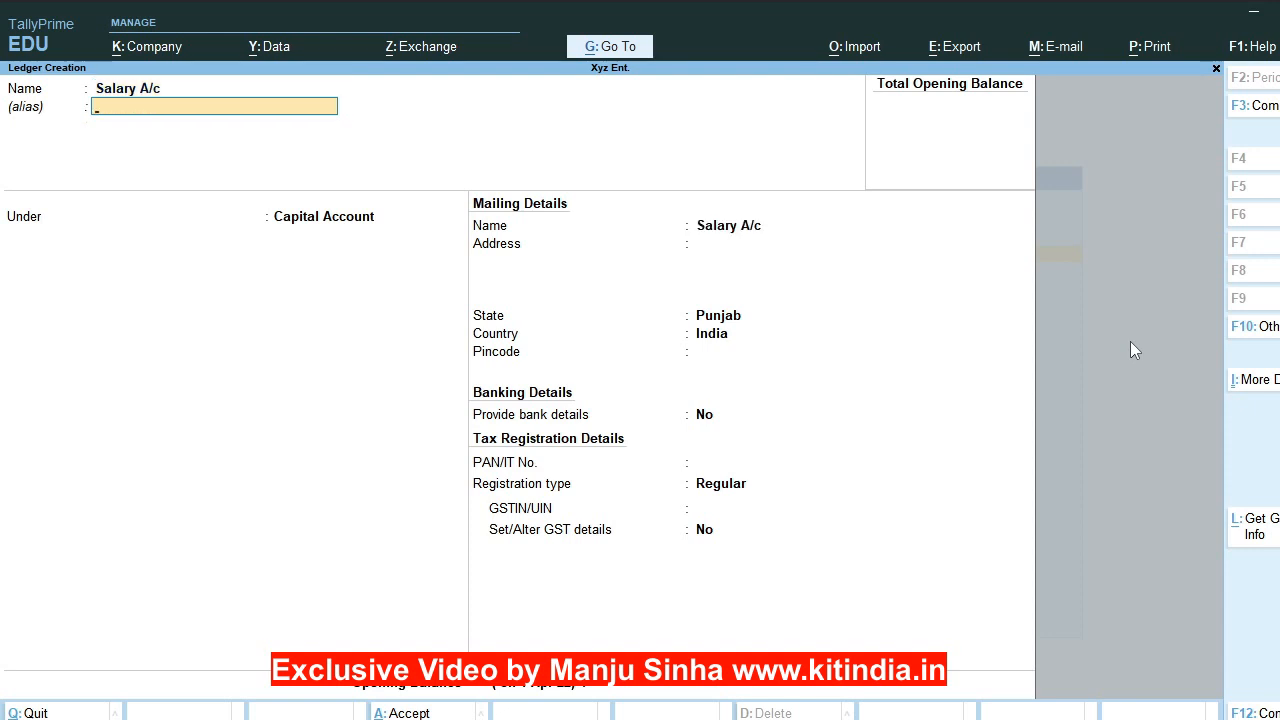
Place the Salary A/c ledger under Indirect Expenses, save it and leave ledger creation
{"action": "key", "text": "Return"}
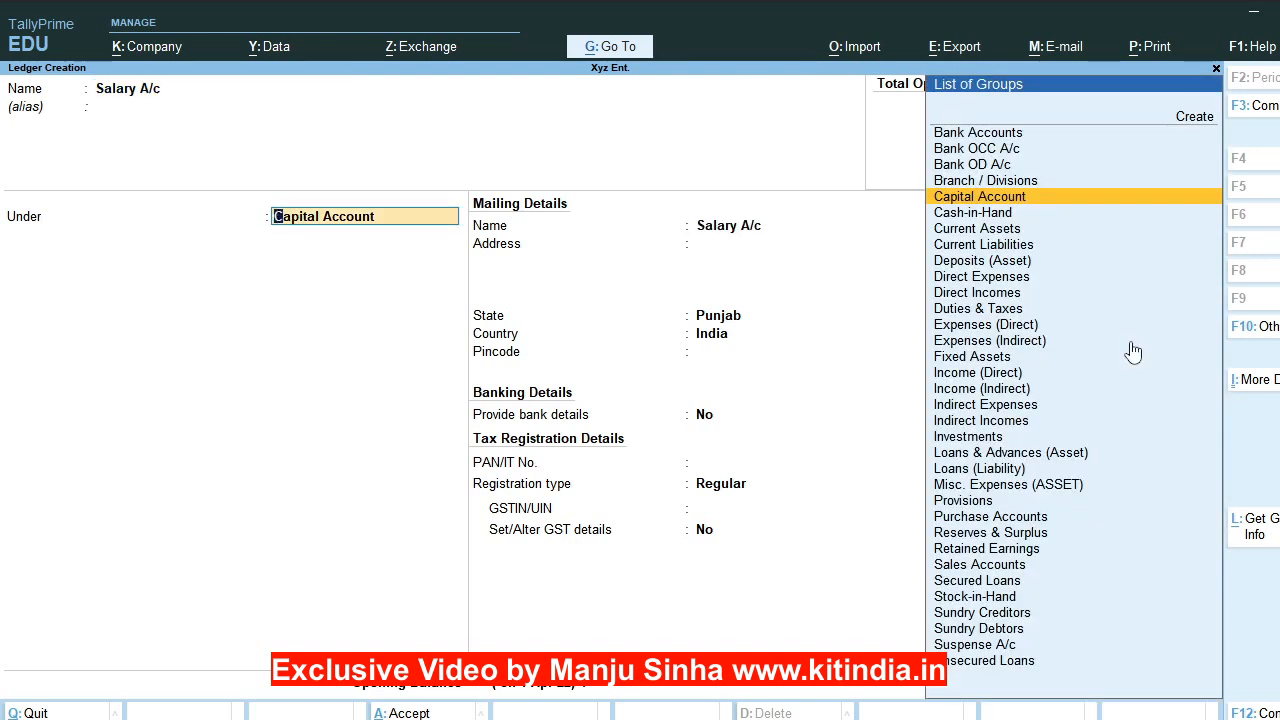
{"action": "type", "text": "In"}
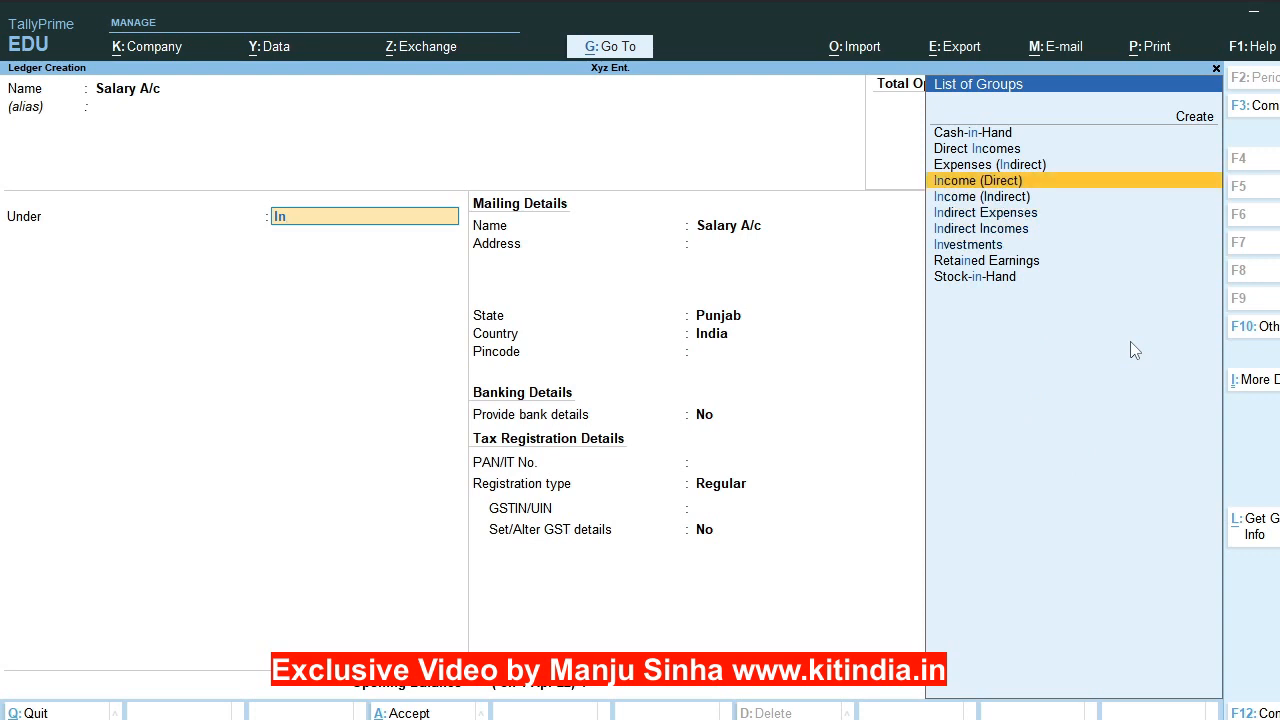
{"action": "key", "text": "Down"}
{"action": "key", "text": "Down"}
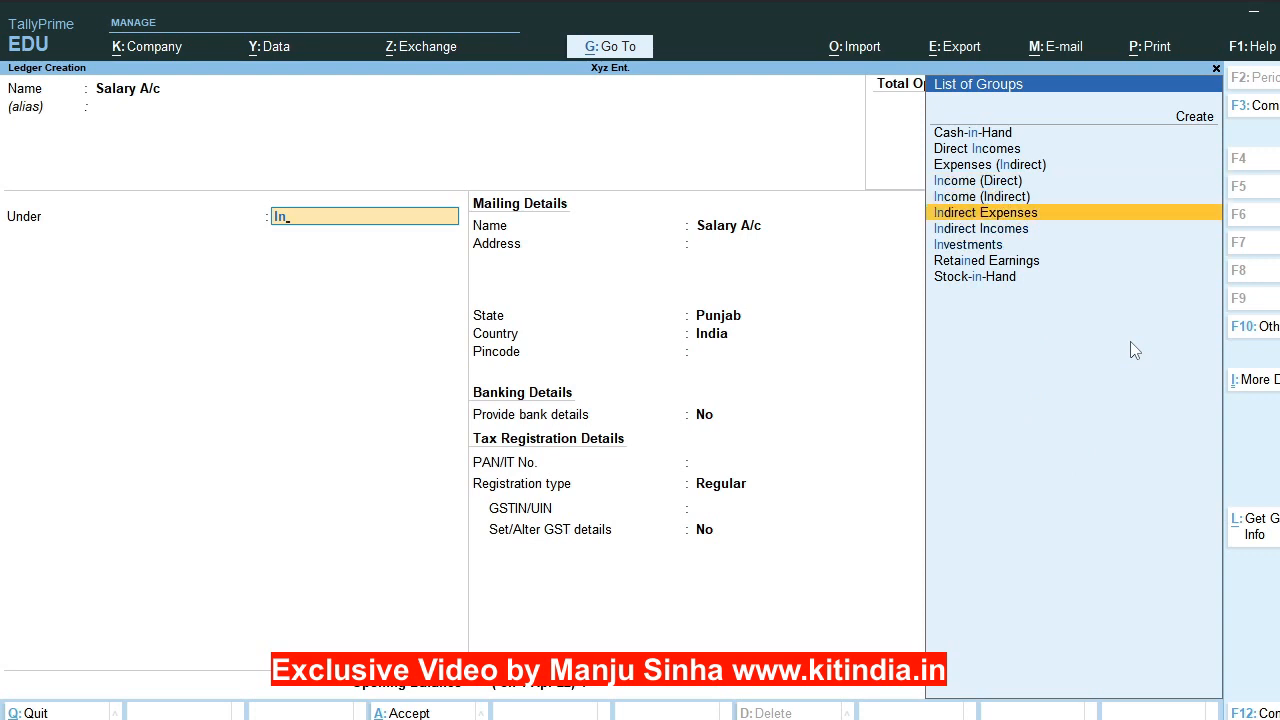
{"action": "key", "text": "Return"}
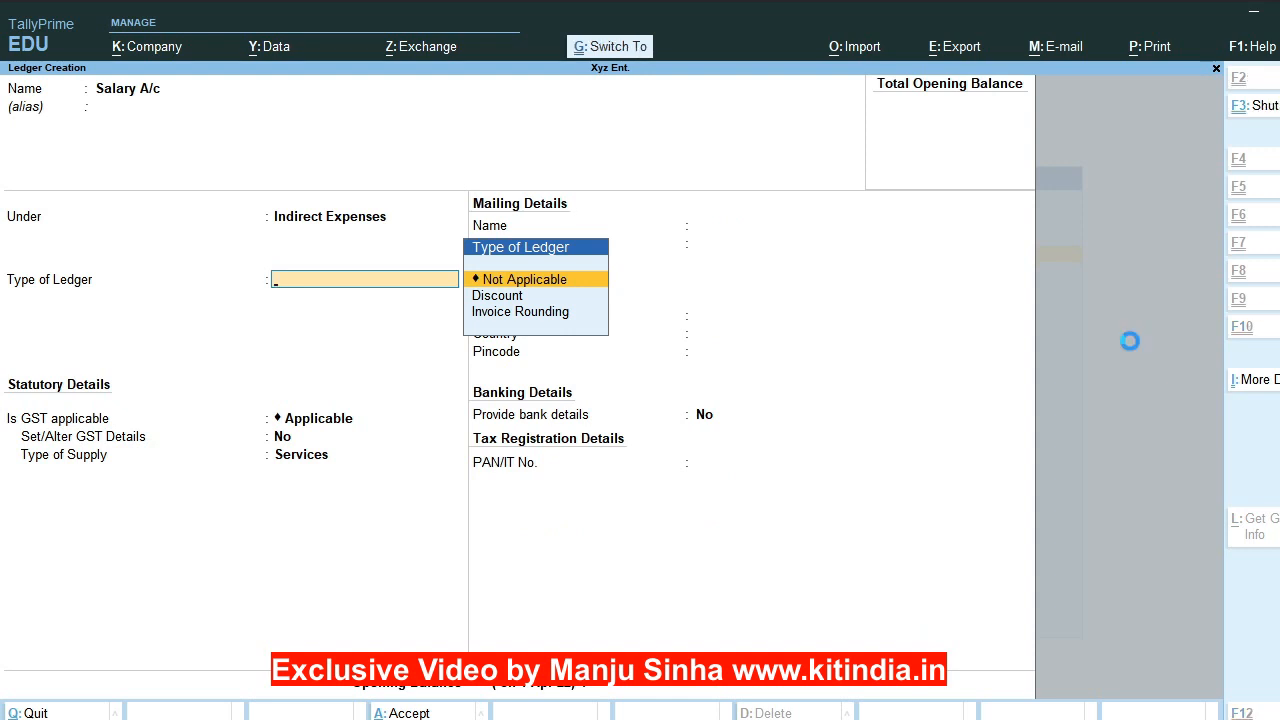
{"action": "key", "text": "ctrl+a"}
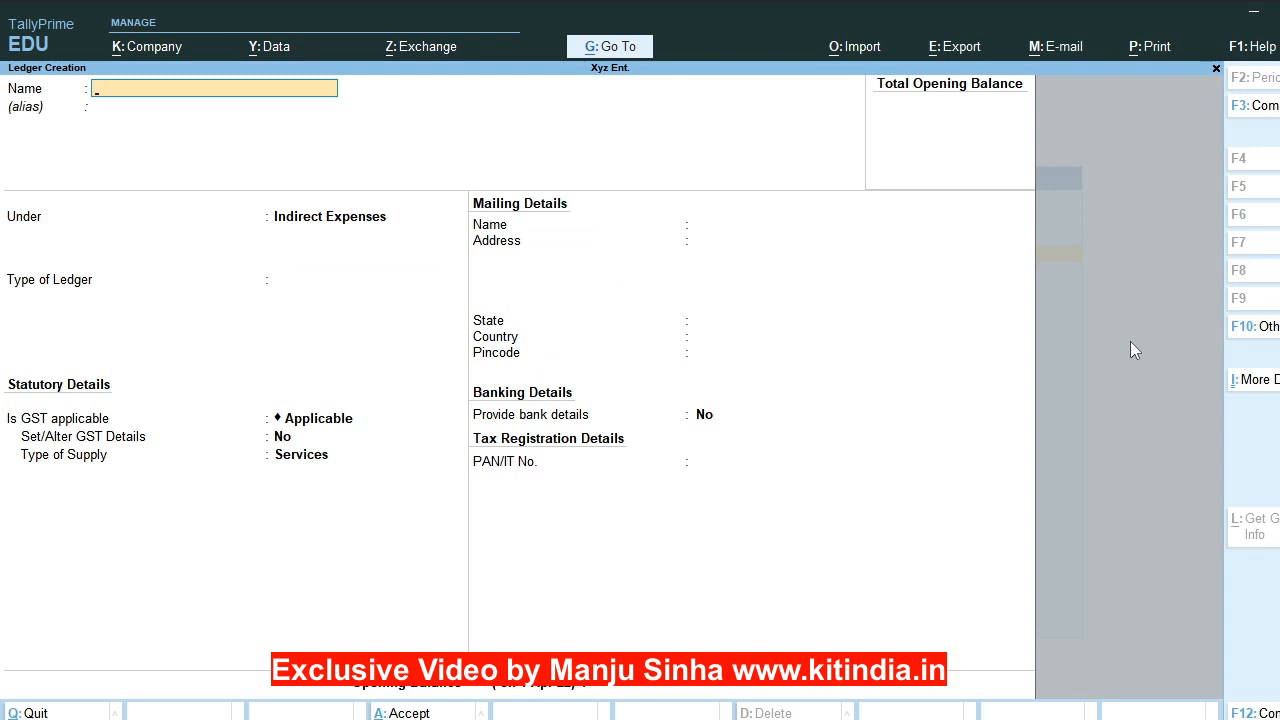
{"action": "key", "text": "Escape"}
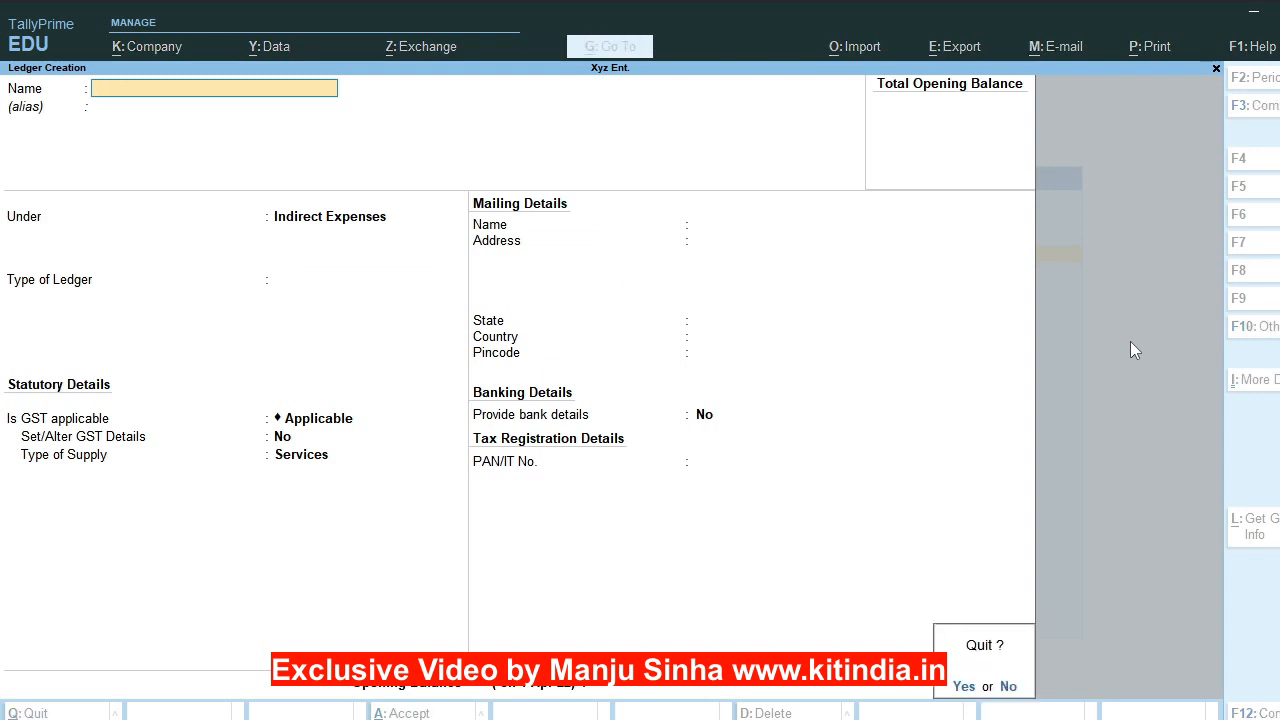
{"action": "key", "text": "y"}
{"action": "key", "text": "Escape"}
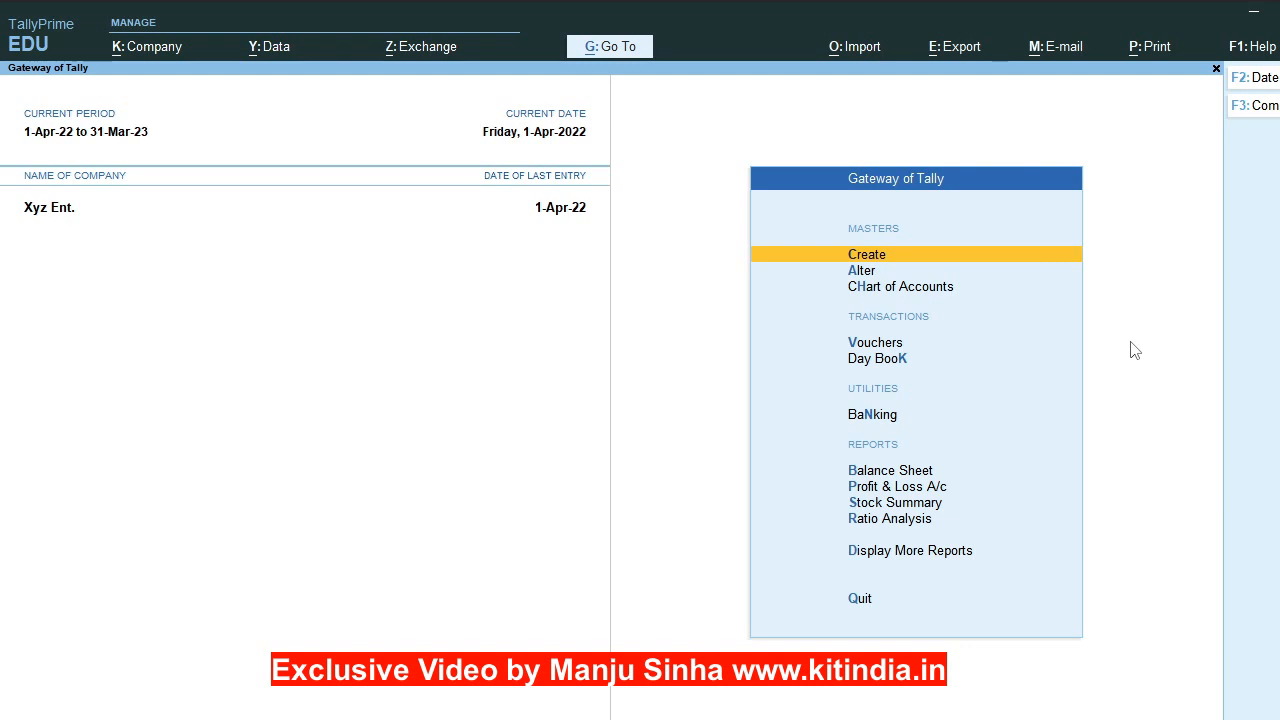
Start a payment voucher and debit Salary A/c with 10000
{"action": "key", "text": "Down"}
{"action": "key", "text": "Down"}
{"action": "key", "text": "Down"}
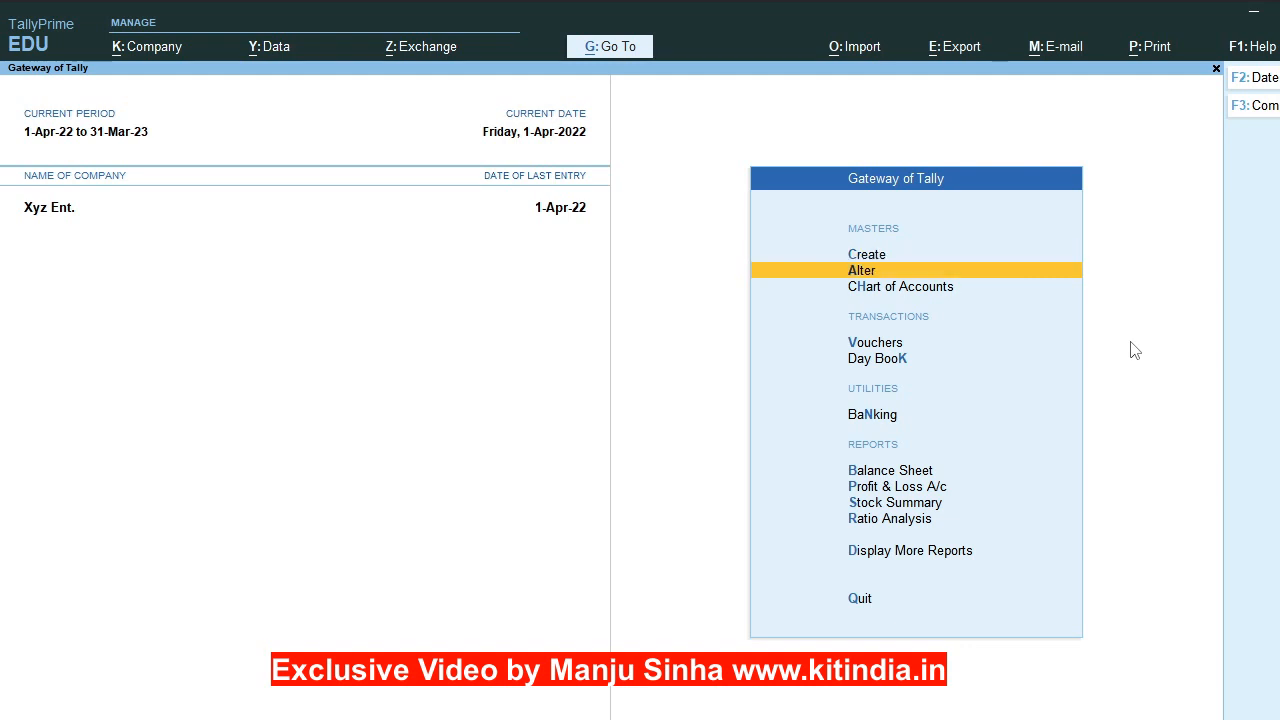
{"action": "key", "text": "Return"}
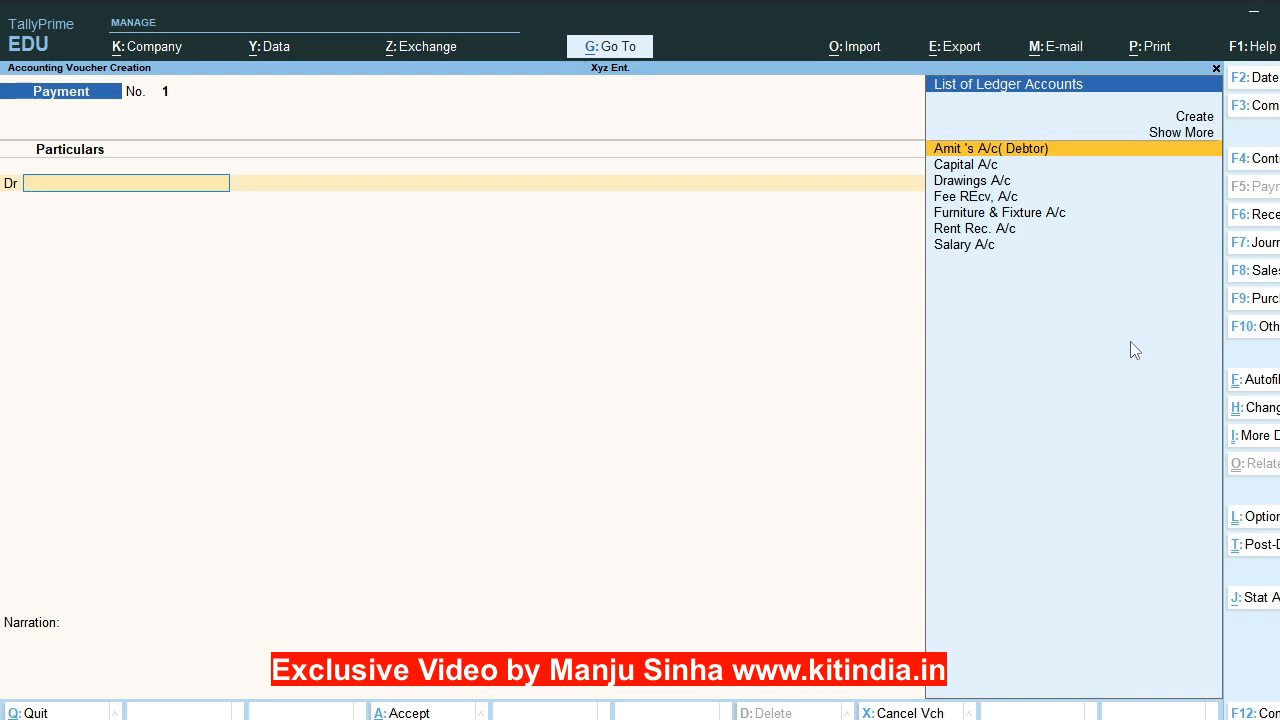
{"action": "key", "text": "Down"}
{"action": "key", "text": "Down"}
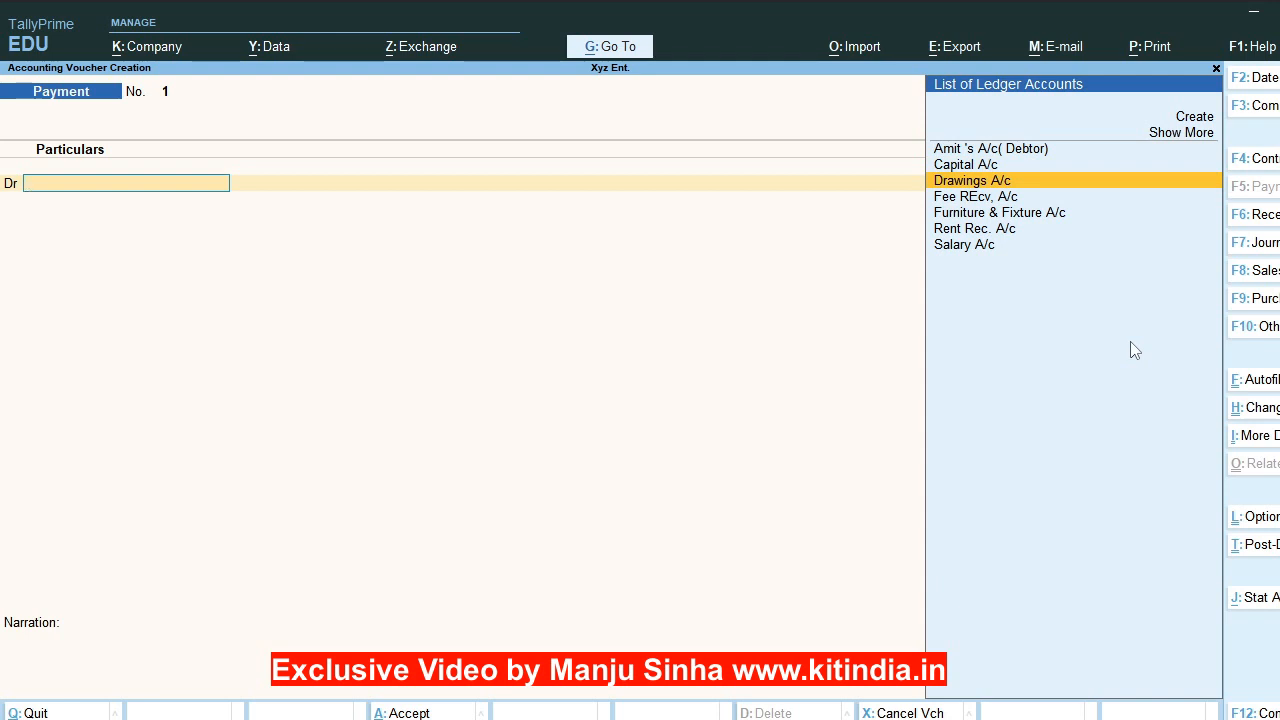
{"action": "key", "text": "Down"}
{"action": "key", "text": "Down"}
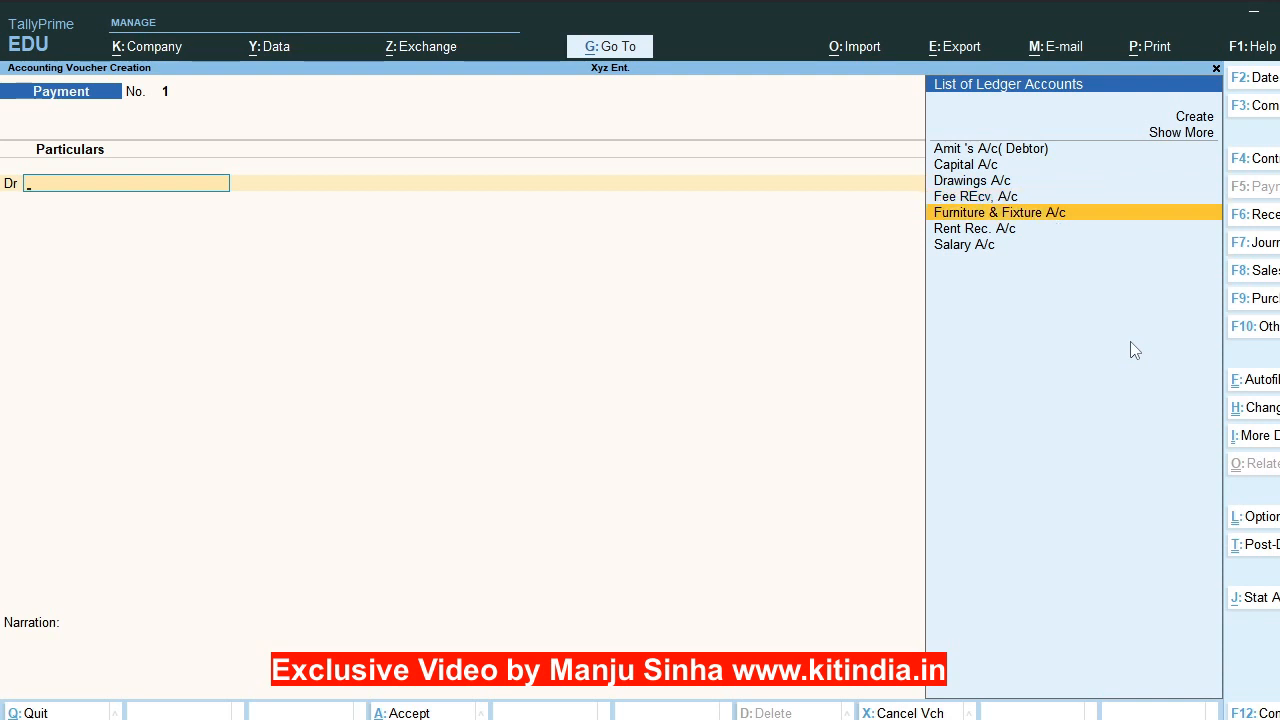
{"action": "key", "text": "Down"}
{"action": "key", "text": "Down"}
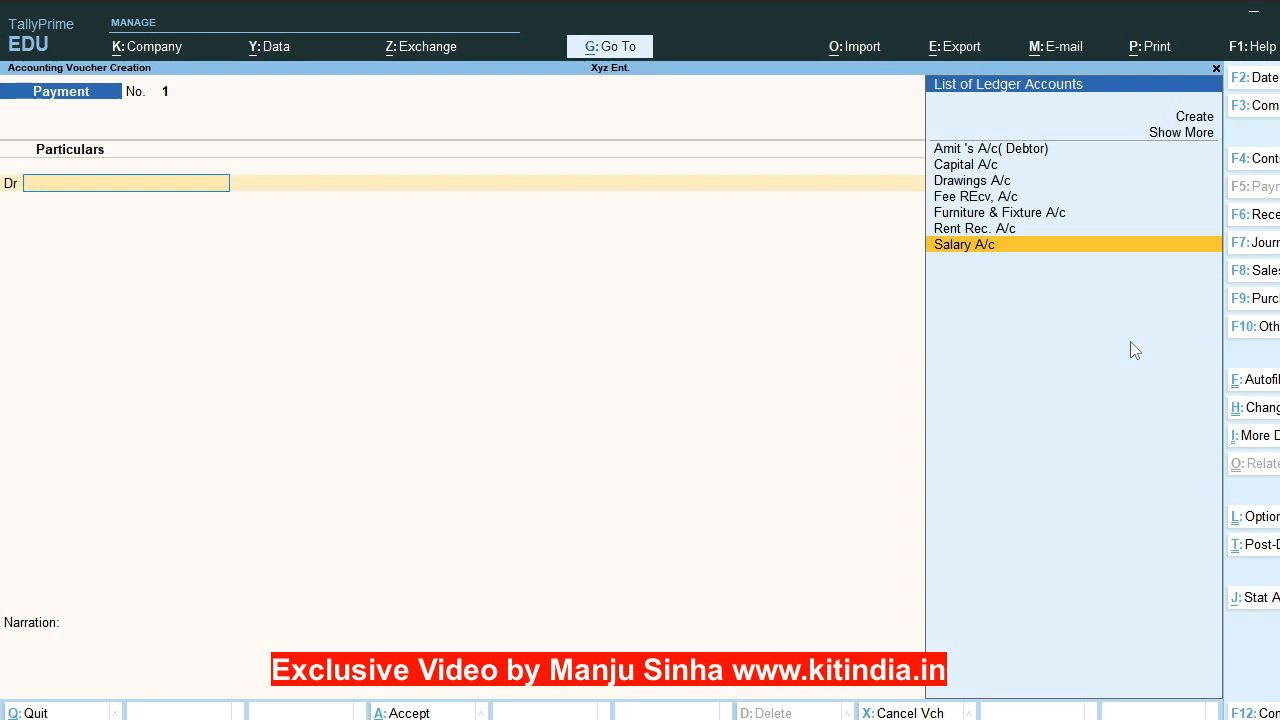
{"action": "key", "text": "Return"}
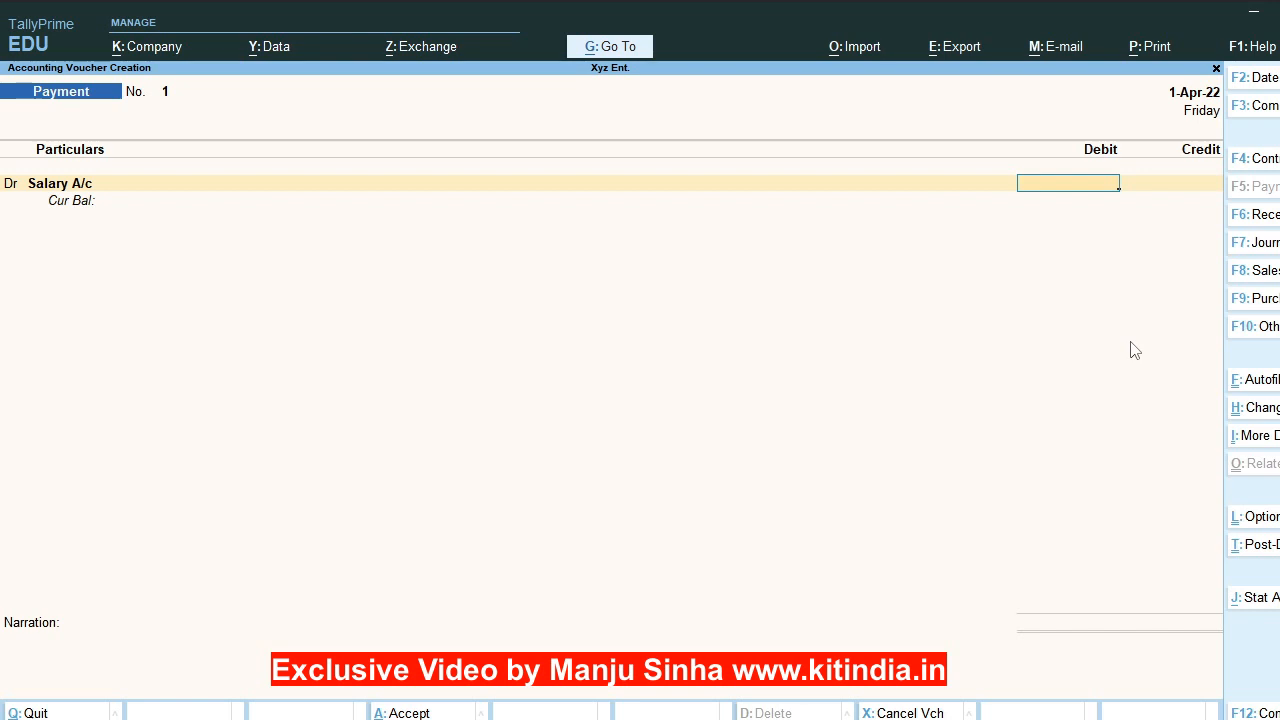
{"action": "type", "text": "10000"}
{"action": "key", "text": "Return"}
{"action": "key", "text": "Return"}
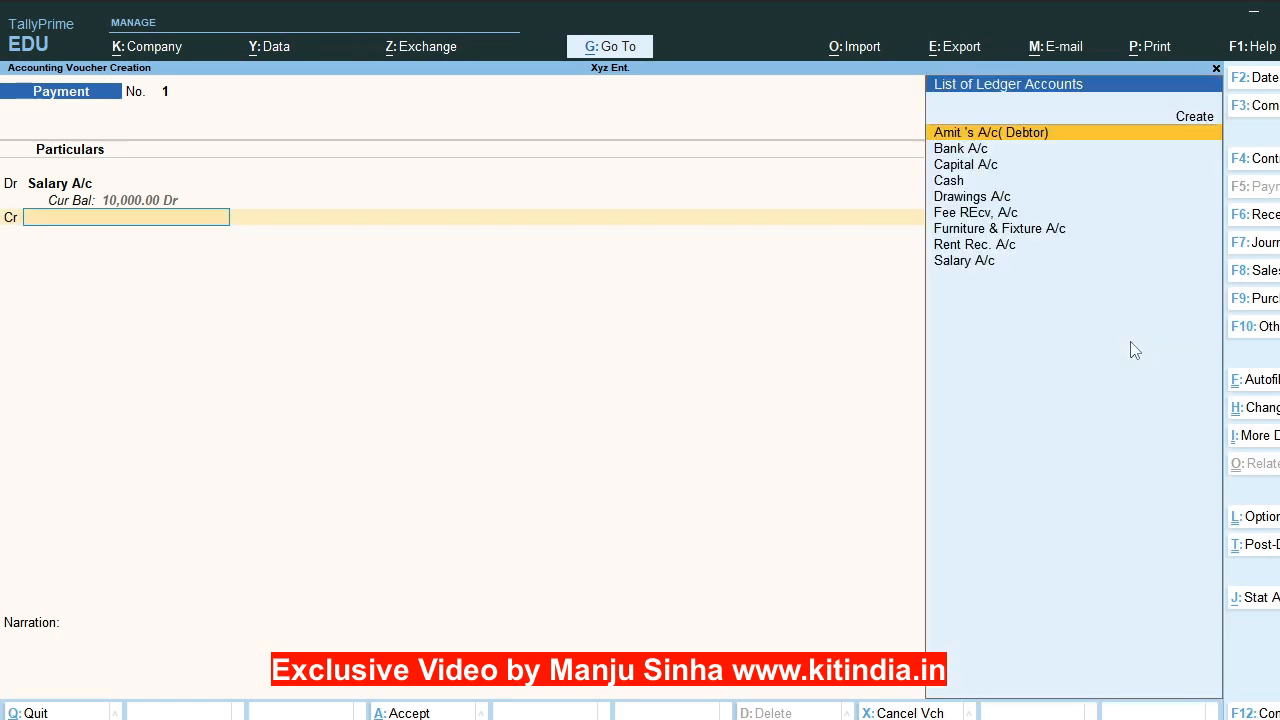
Credit Bank A/c with 10,000 in the salary payment voucher
{"action": "key", "text": "Down"}
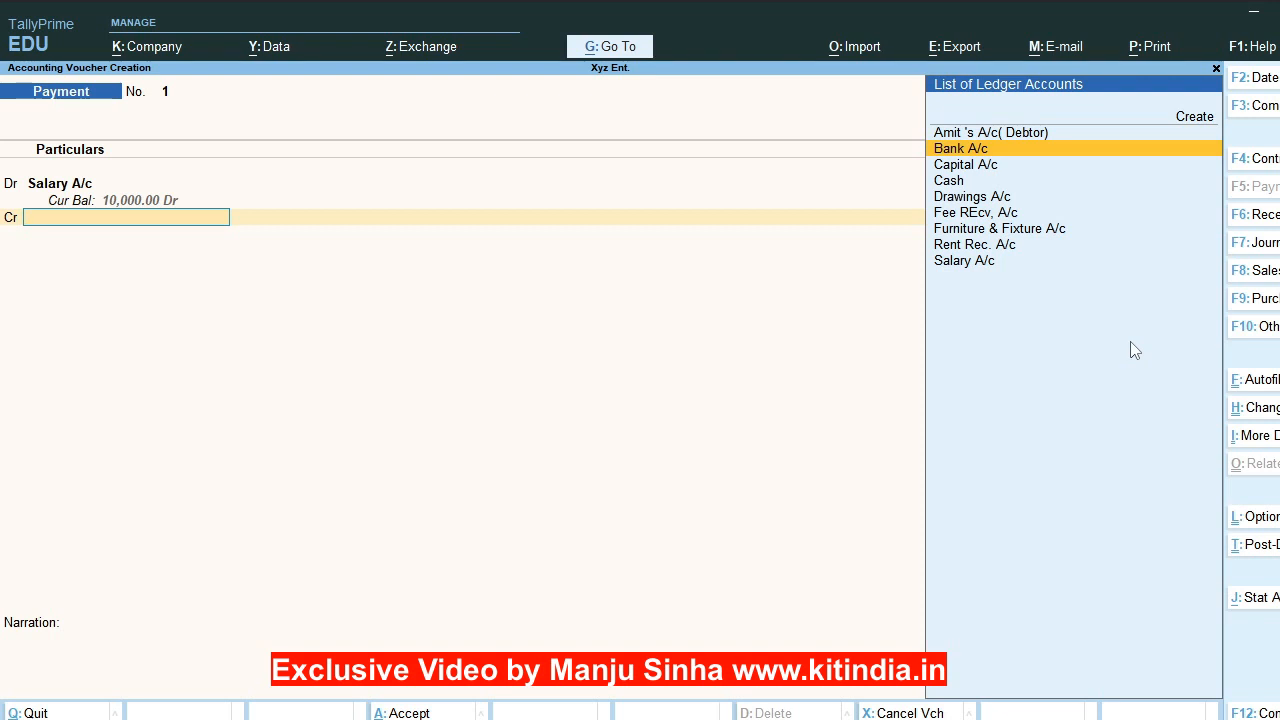
{"action": "key", "text": "Return"}
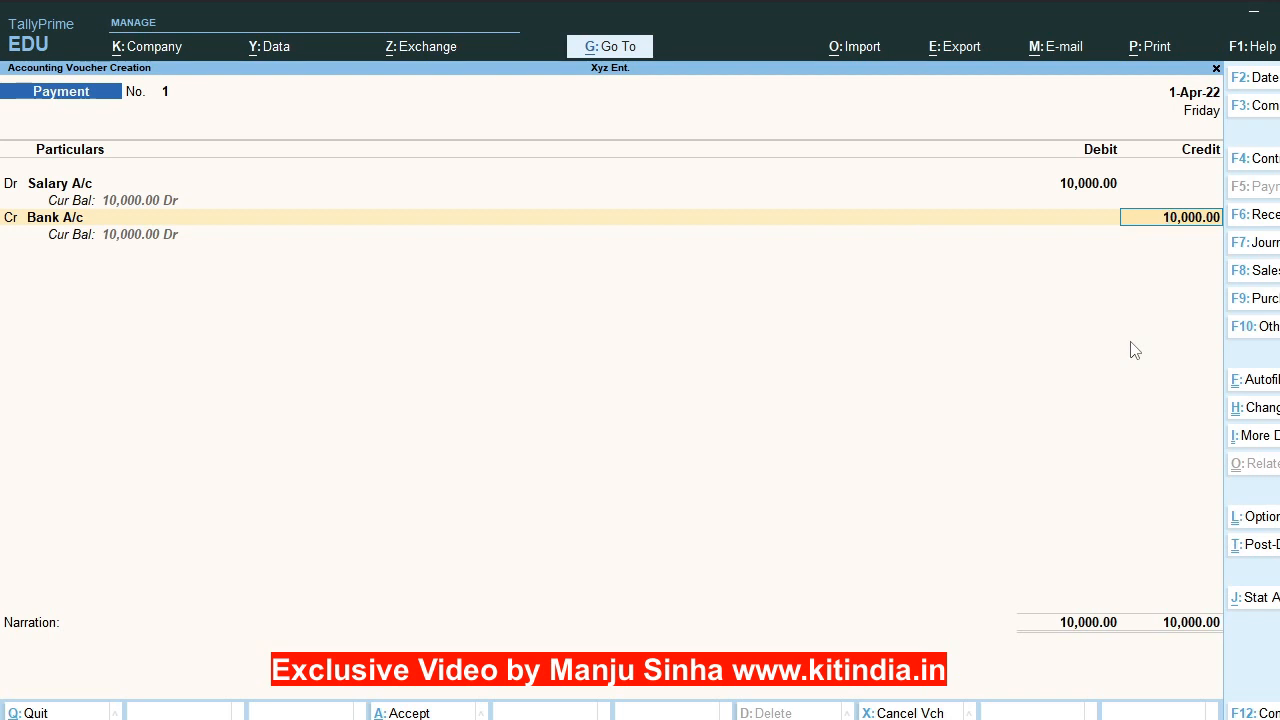
{"action": "key", "text": "Return"}
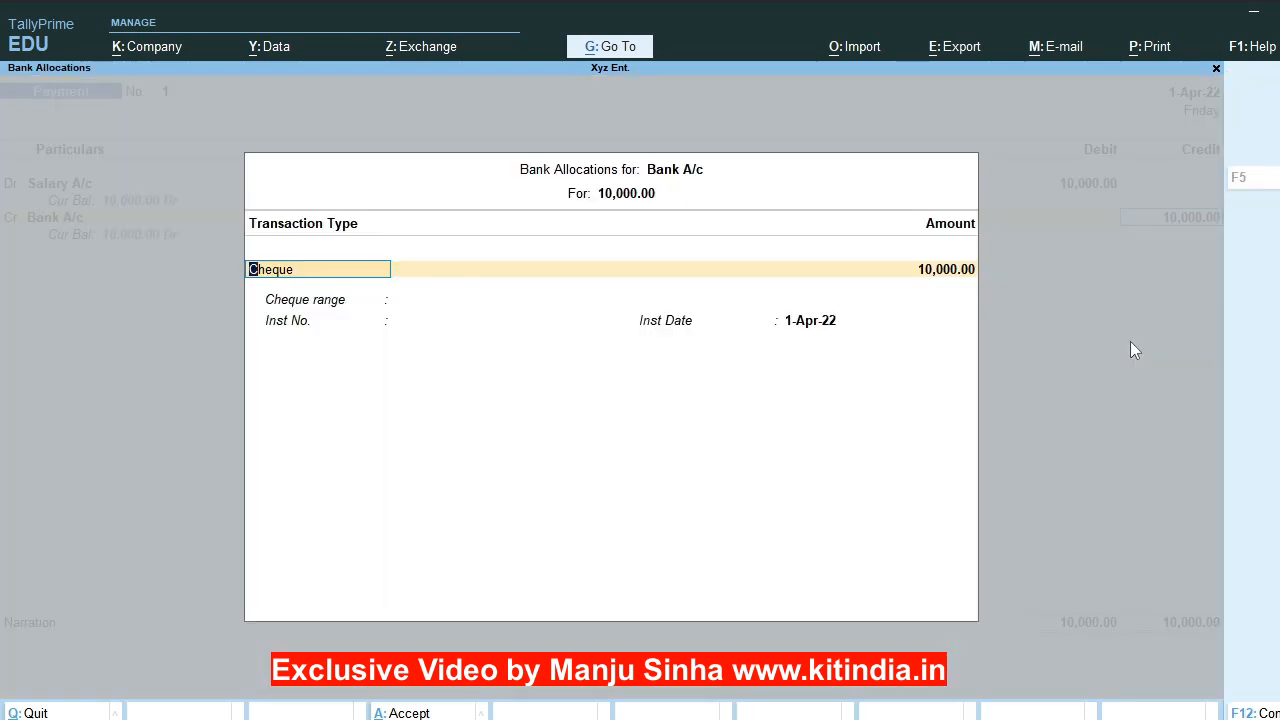
Allocate the bank payment as a cheque with range Not Applicable and no instrument number, save the voucher without narration and leave voucher entry
{"action": "key", "text": "Return"}
{"action": "key", "text": "Return"}
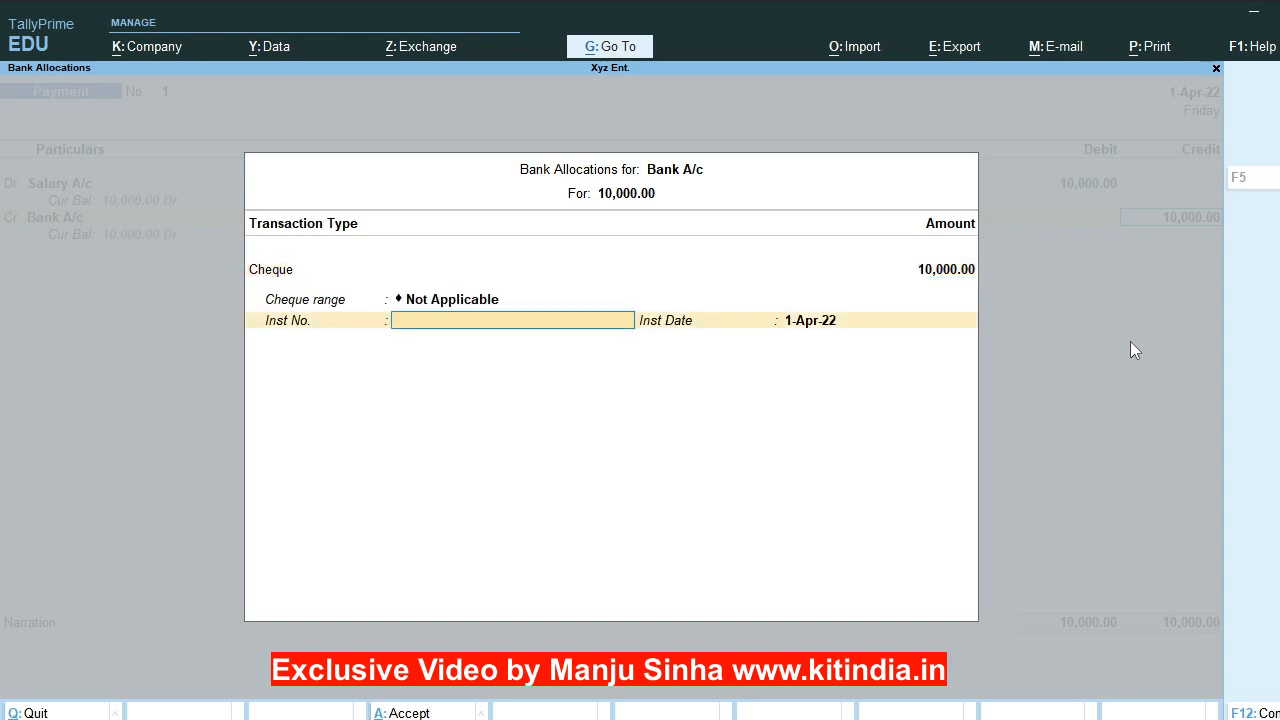
{"action": "key", "text": "BackSpace"}
{"action": "key", "text": "Return"}
{"action": "key", "text": "Return"}
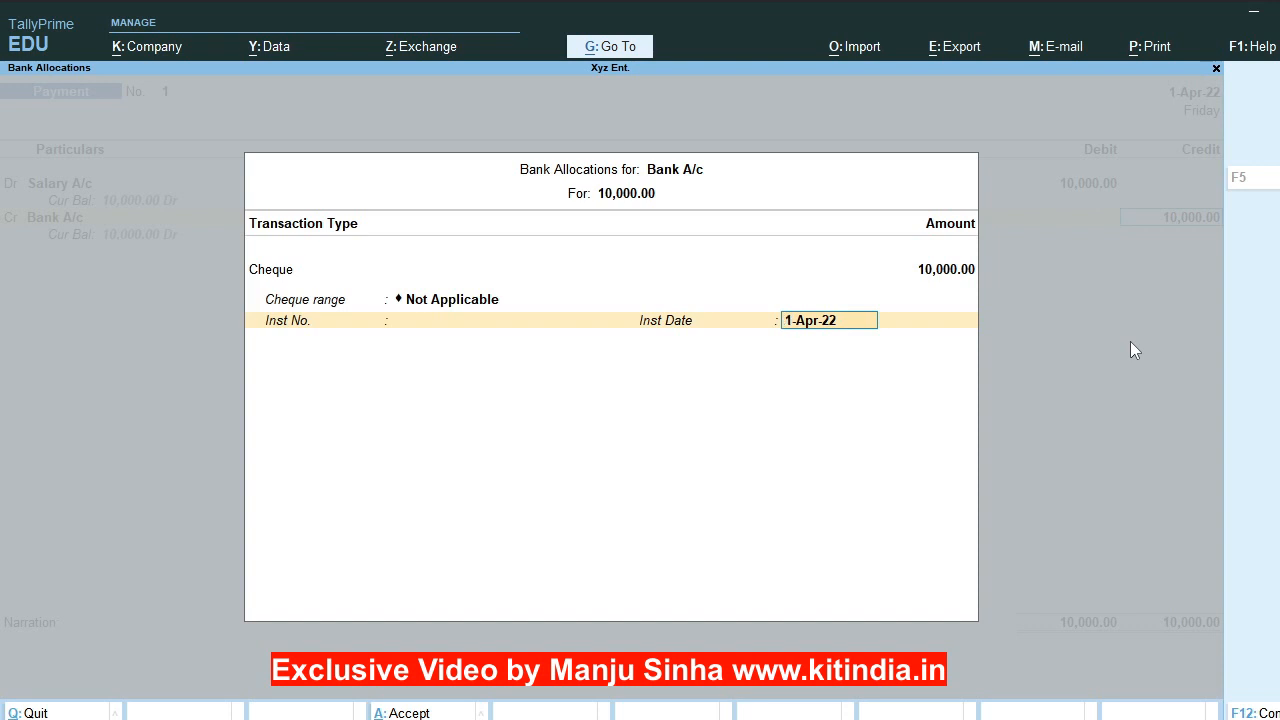
{"action": "key", "text": "Return"}
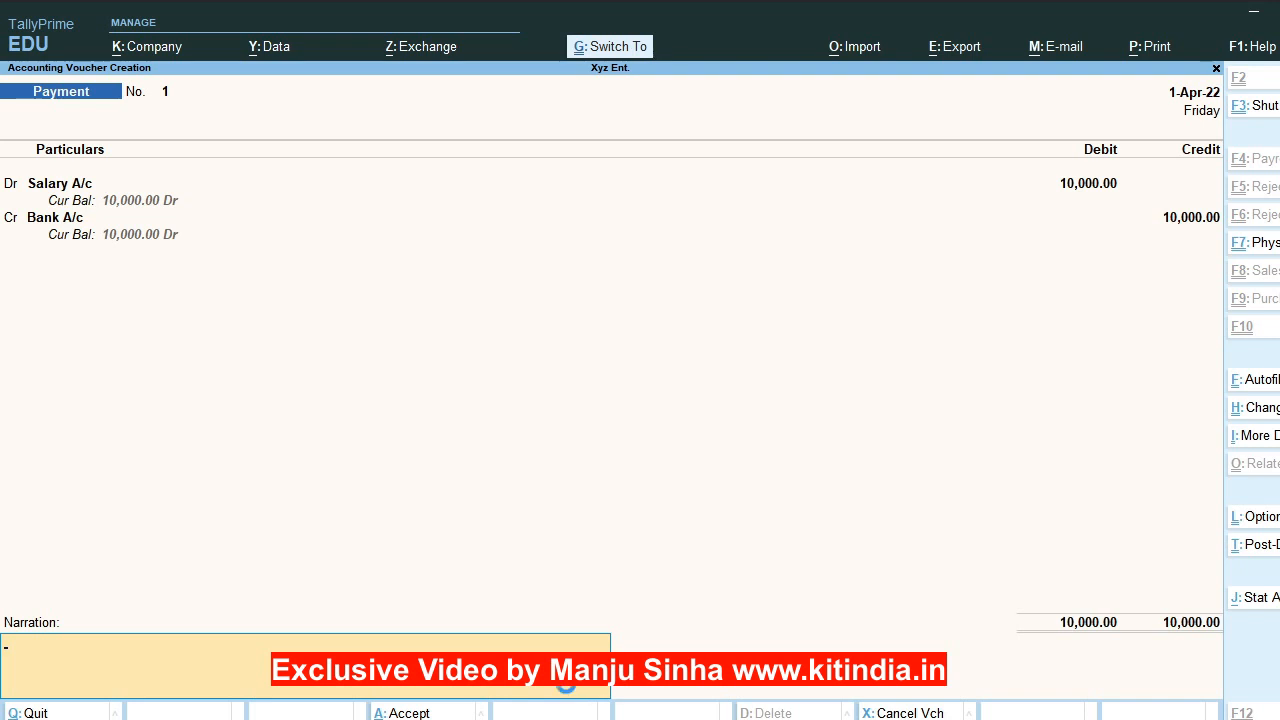
{"action": "key", "text": "Return"}
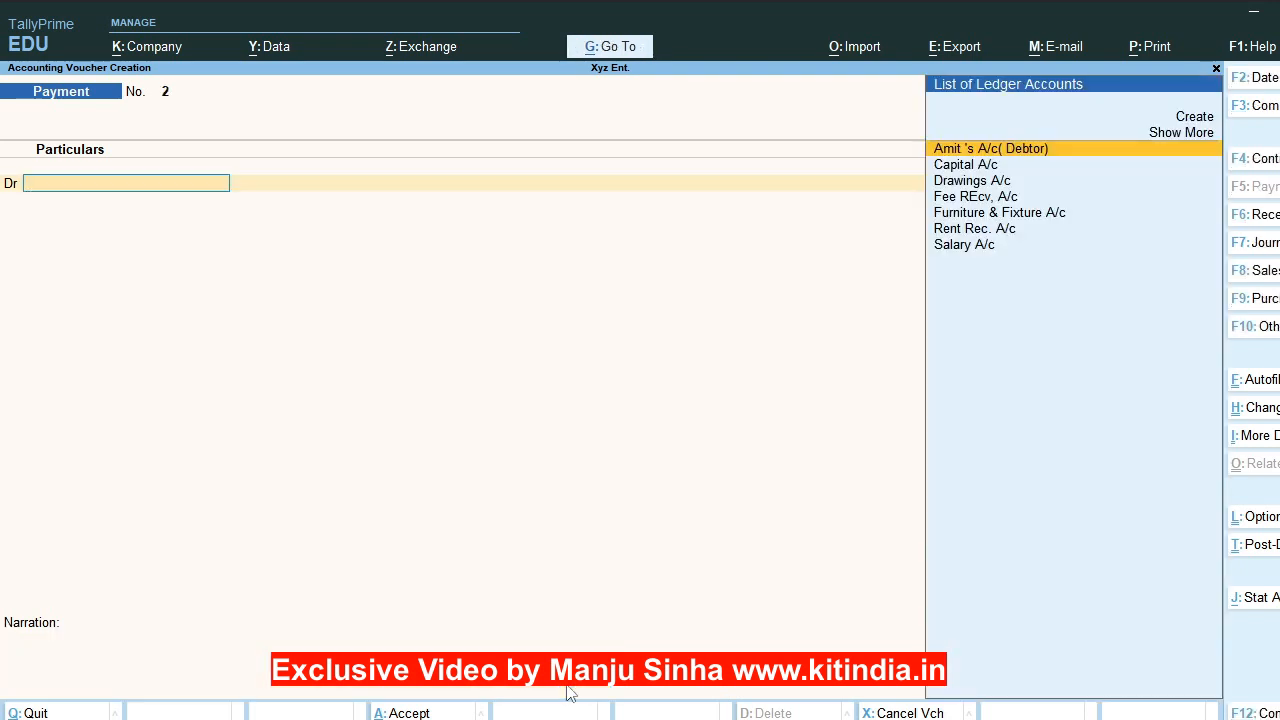
{"action": "key", "text": "Escape"}
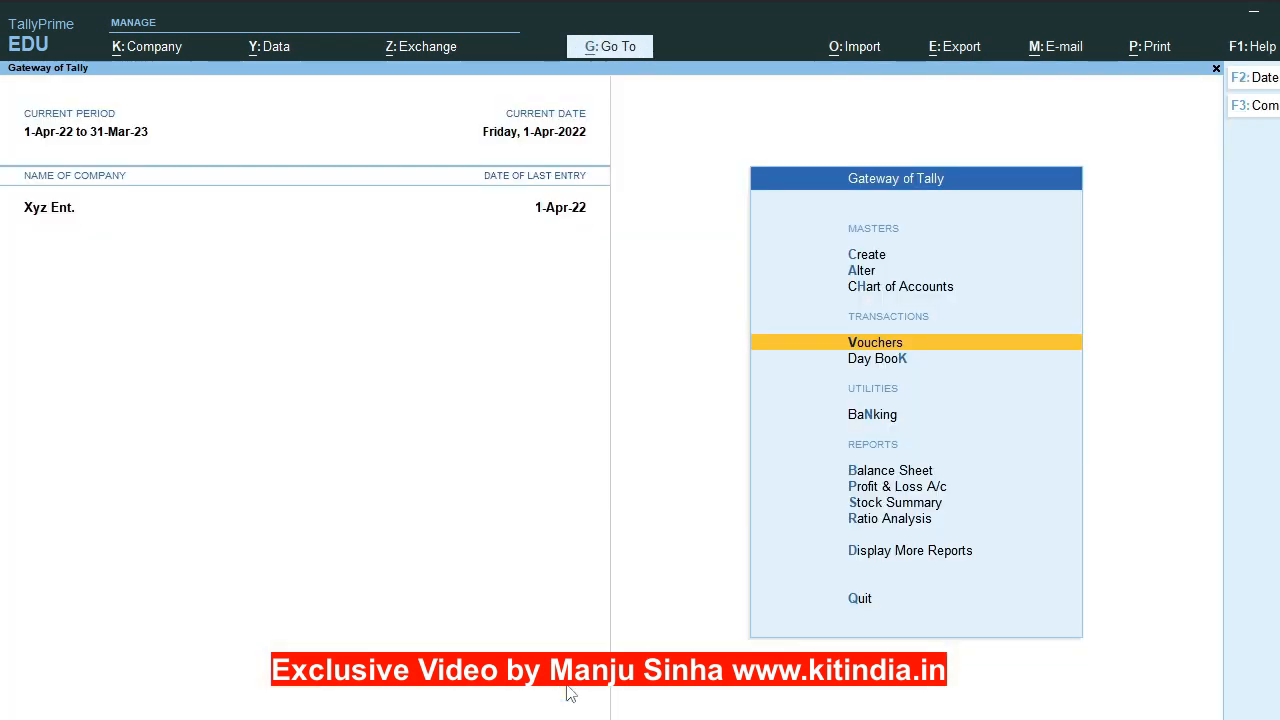
Open the Balance Sheet and drill down into the Current Assets group summary
{"action": "key", "text": "Down"}
{"action": "key", "text": "Down"}
{"action": "key", "text": "Down"}
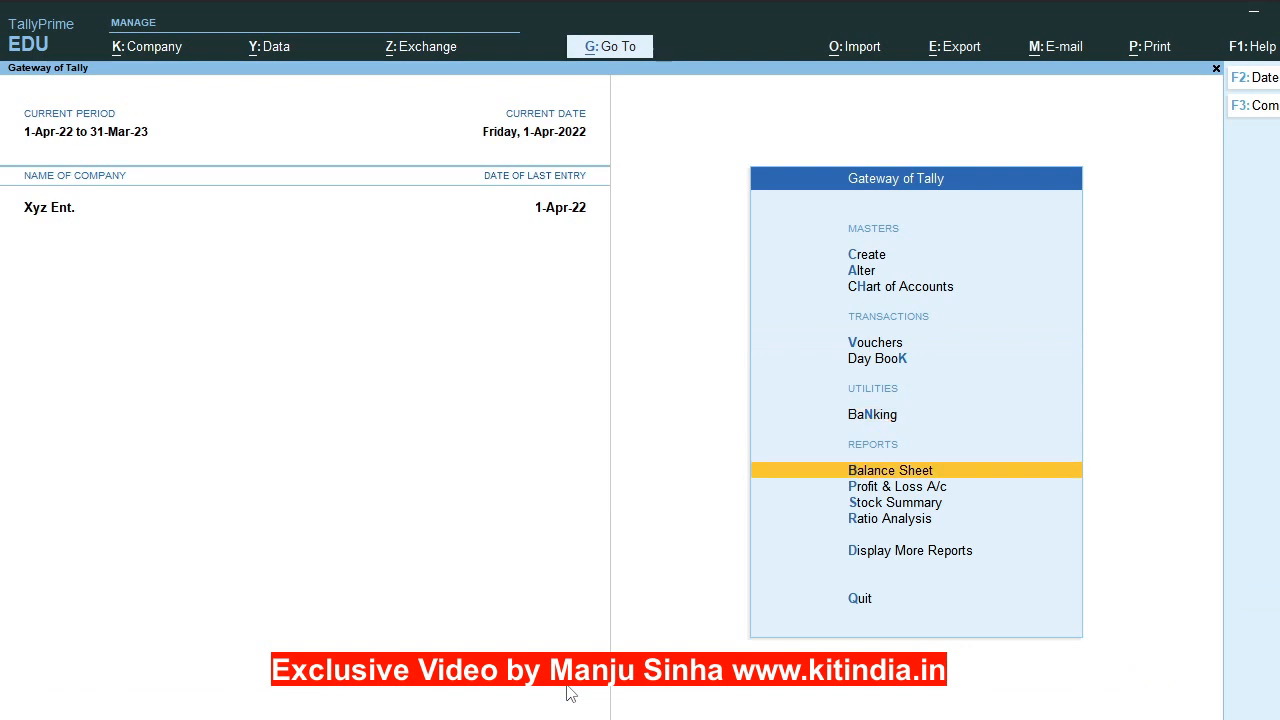
{"action": "key", "text": "Return"}
{"action": "key", "text": "Right"}
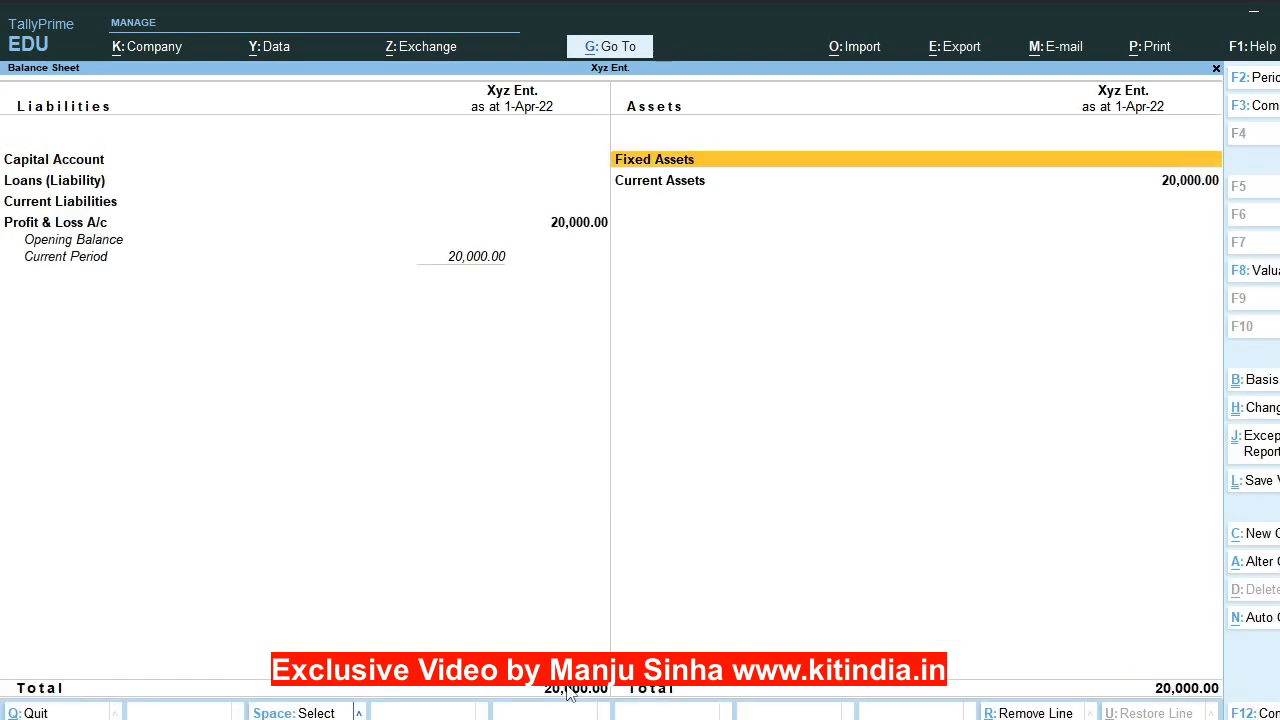
{"action": "key", "text": "Down"}
{"action": "key", "text": "Return"}
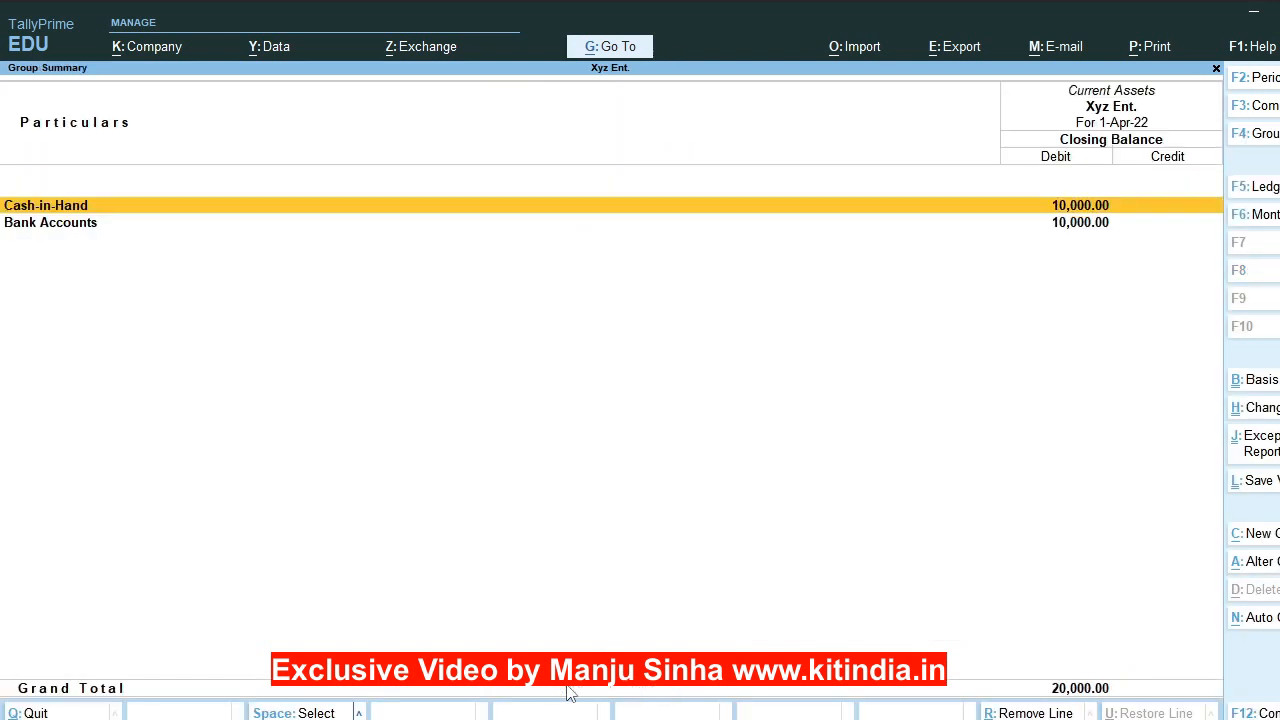
Drill down from Bank Accounts to the April vouchers of Bank A/c, and return to the main menu
{"action": "key", "text": "Down"}
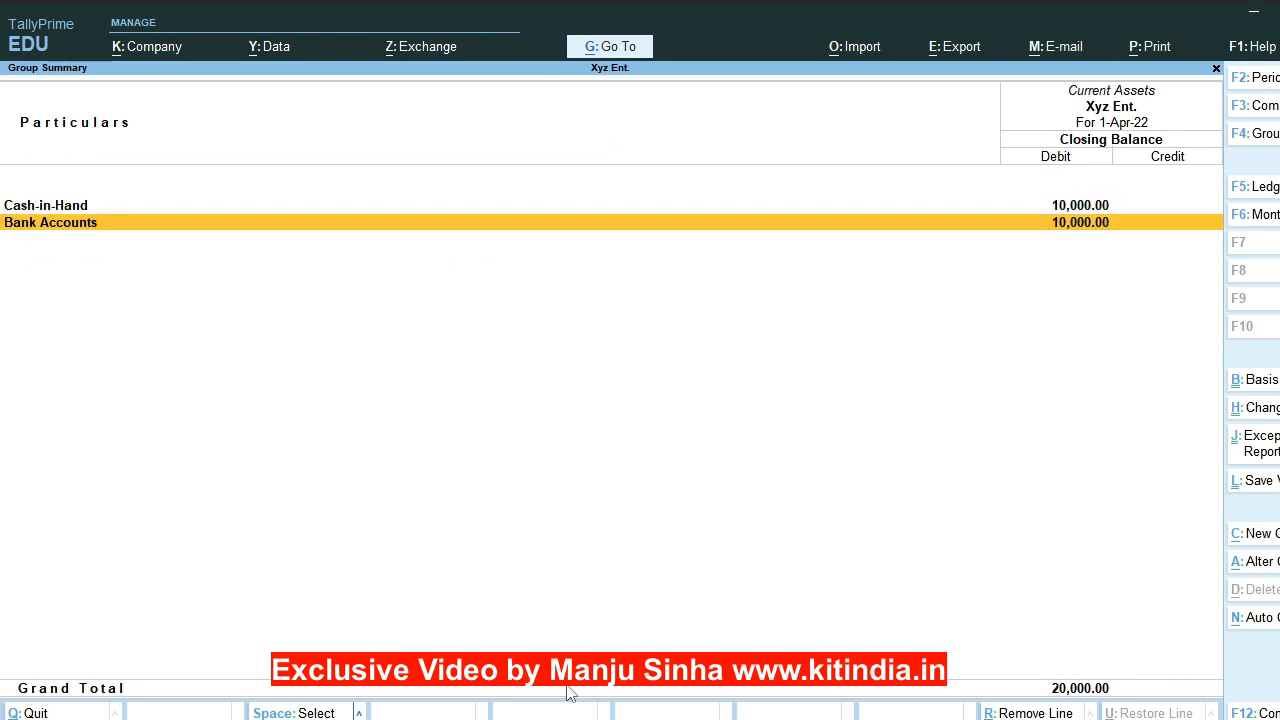
{"action": "key", "text": "Return"}
{"action": "key", "text": "Return"}
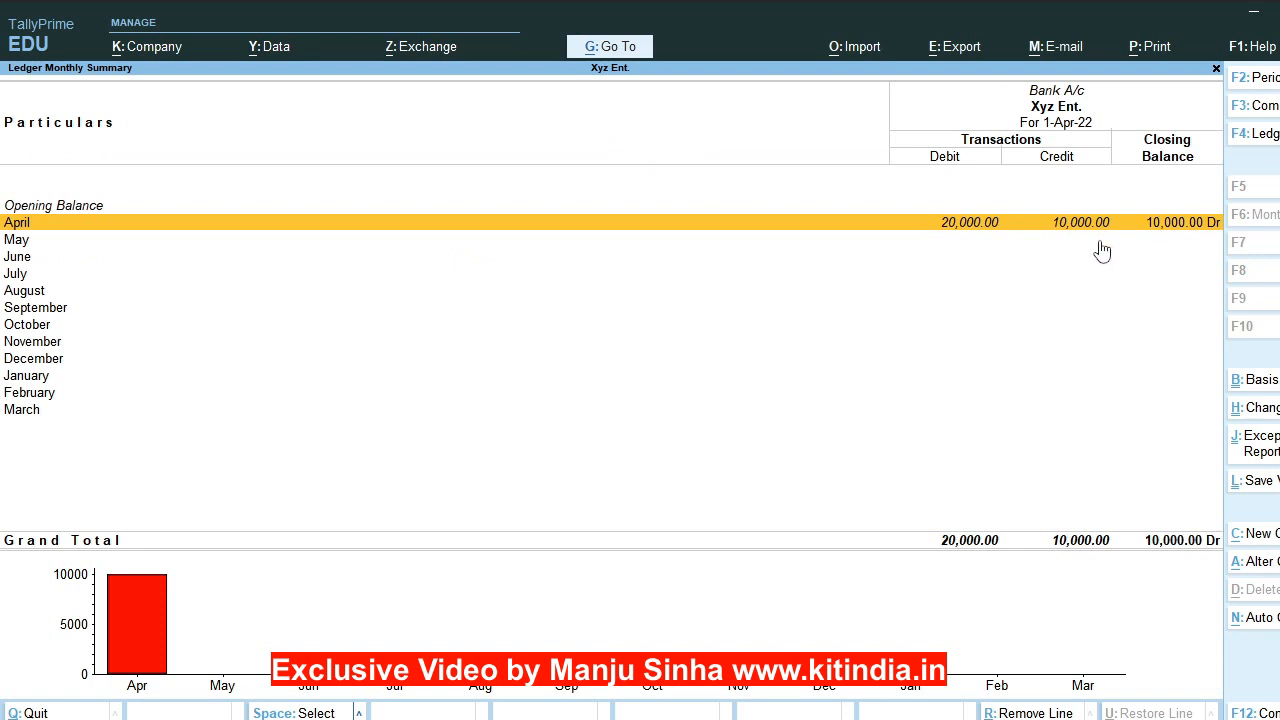
{"action": "key", "text": "Return"}
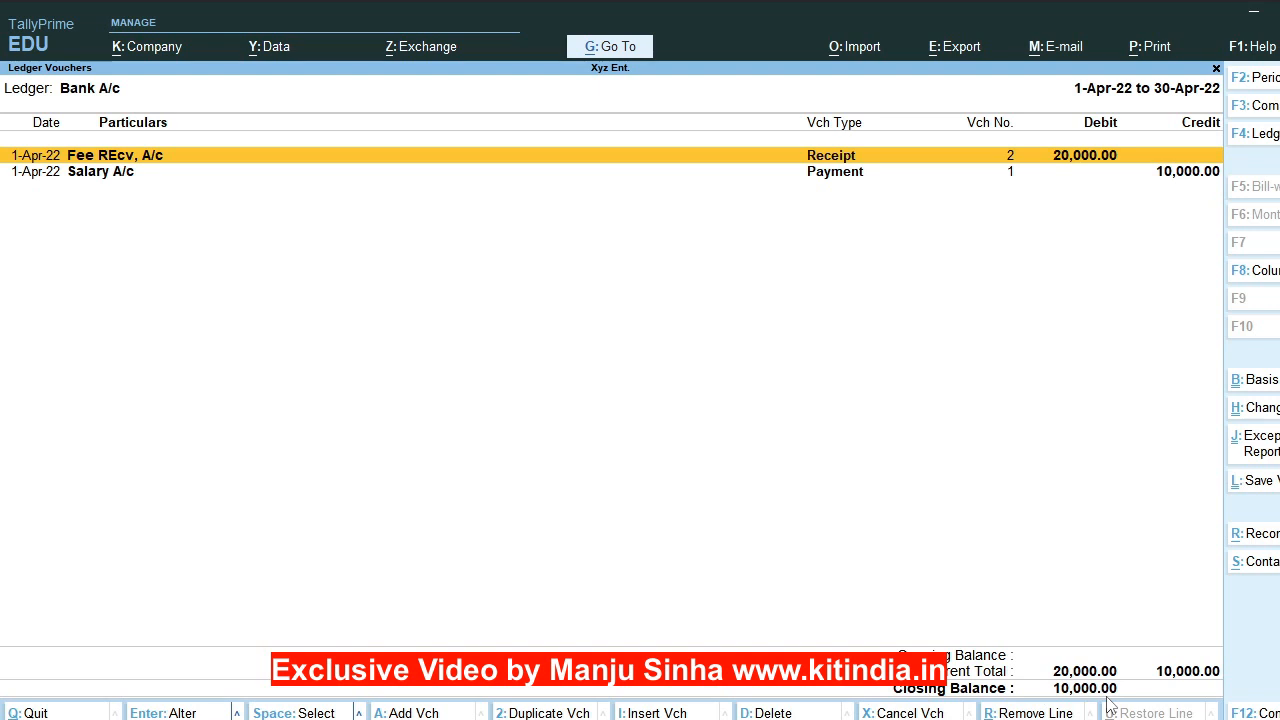
{"action": "key", "text": "Escape"}
{"action": "key", "text": "Escape"}
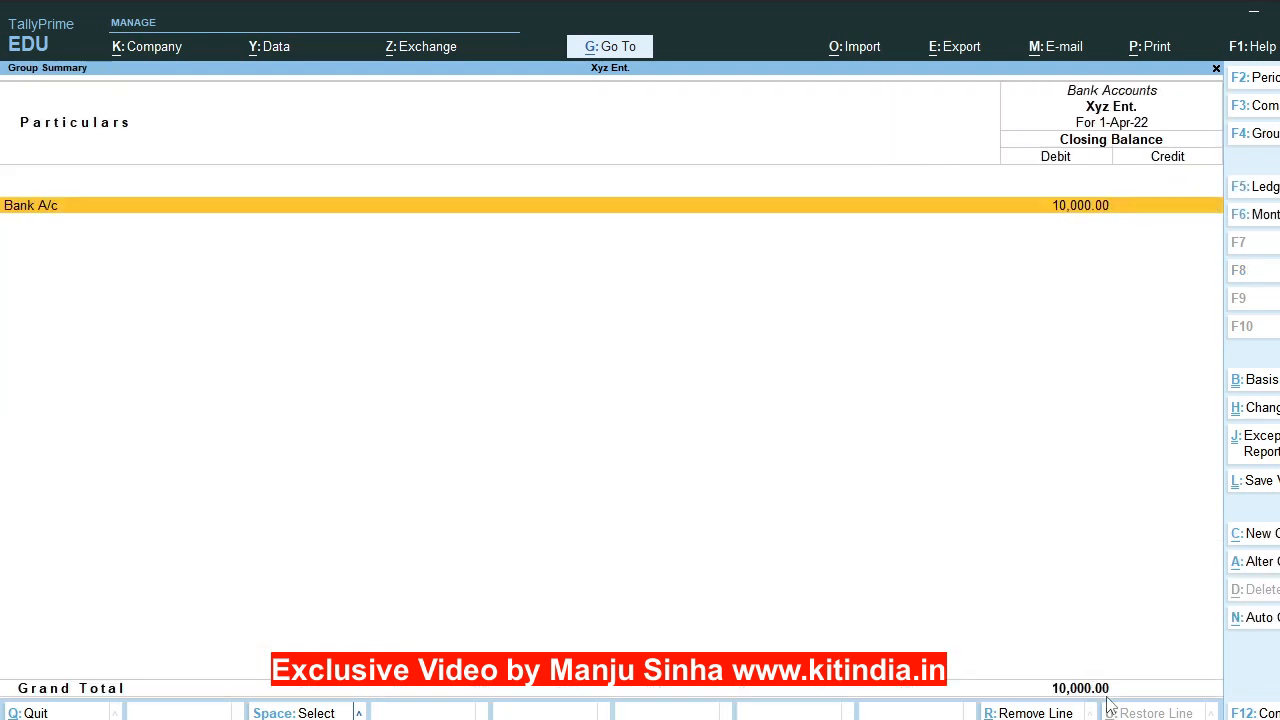
{"action": "key", "text": "Escape"}
{"action": "key", "text": "Escape"}
{"action": "key", "text": "Escape"}
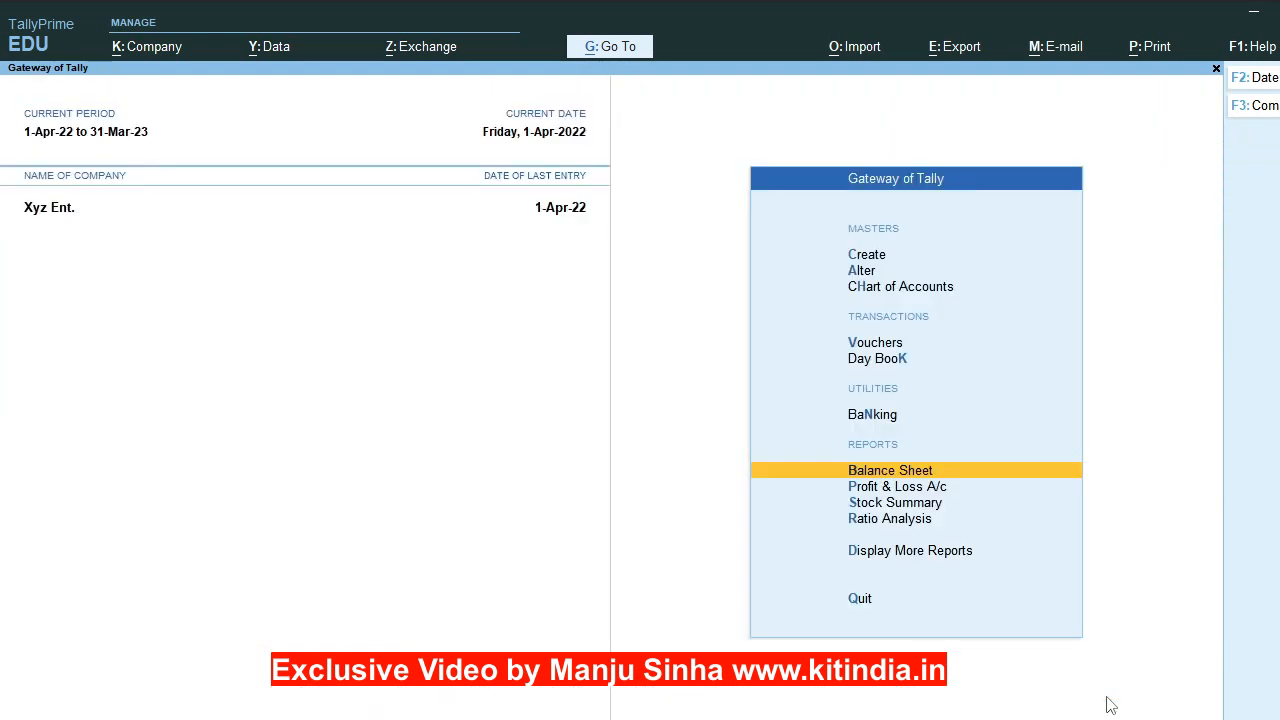
Start creating a new ledger and name it Entertainment A/c
{"action": "key", "text": "Up"}
{"action": "key", "text": "Up"}
{"action": "key", "text": "Up"}
{"action": "key", "text": "Up"}
{"action": "key", "text": "Up"}
{"action": "key", "text": "Up"}
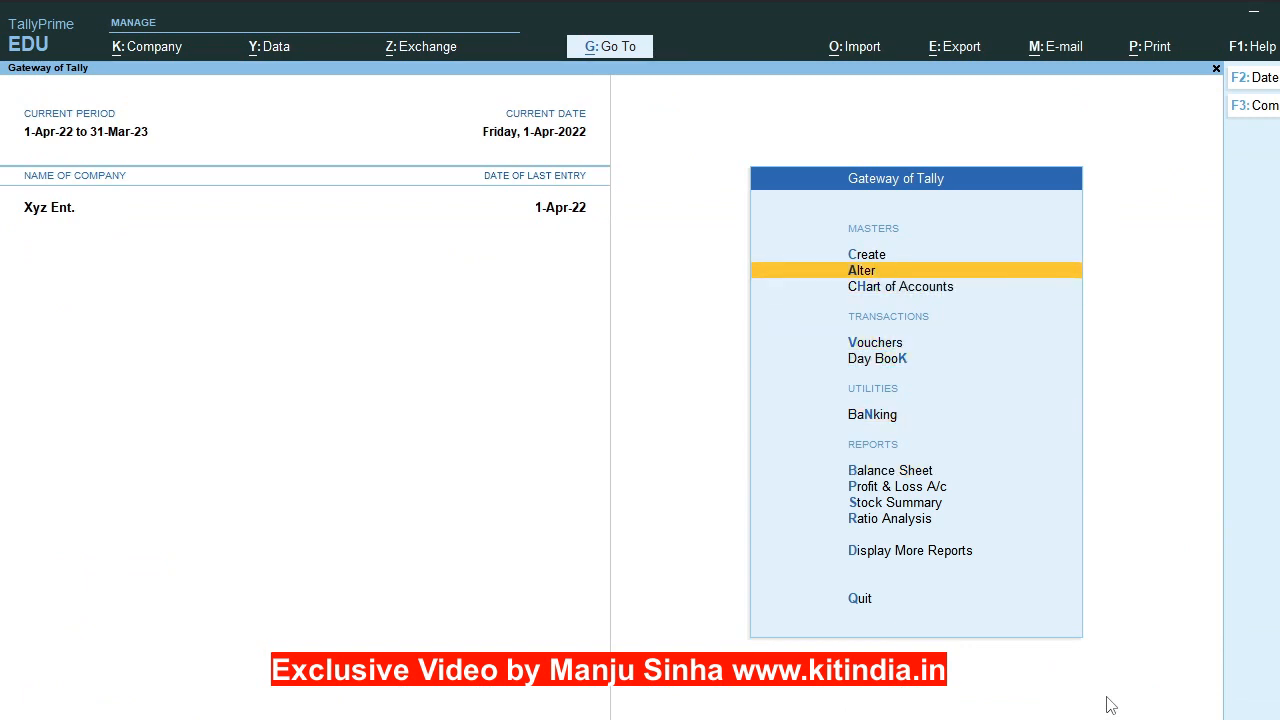
{"action": "key", "text": "Return"}
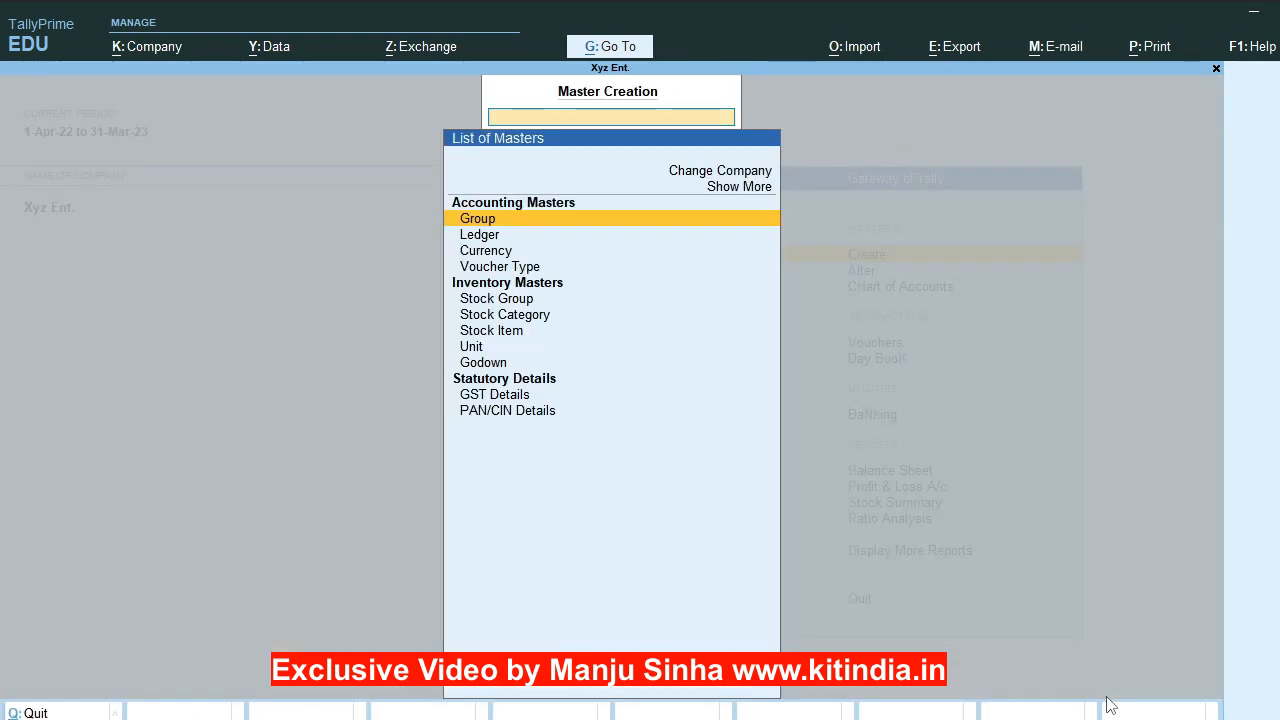
{"action": "key", "text": "Down"}
{"action": "key", "text": "Return"}
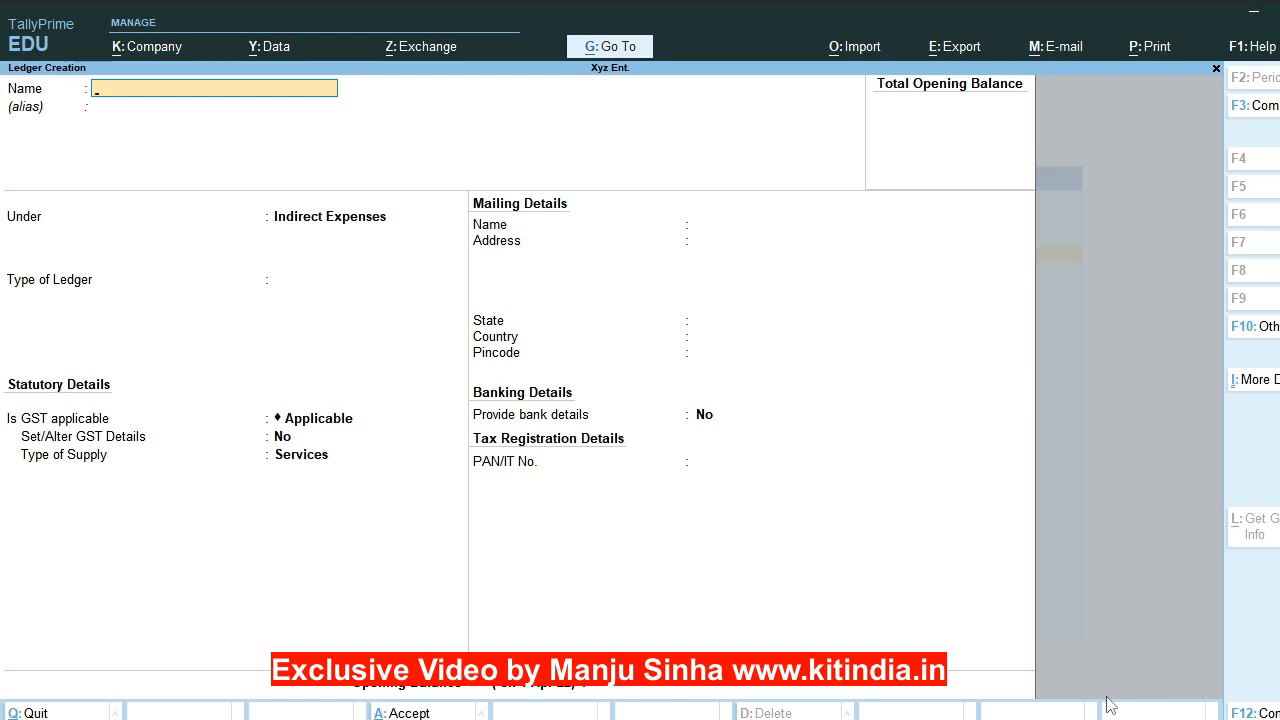
{"action": "type", "text": "Entertainment A/c"}
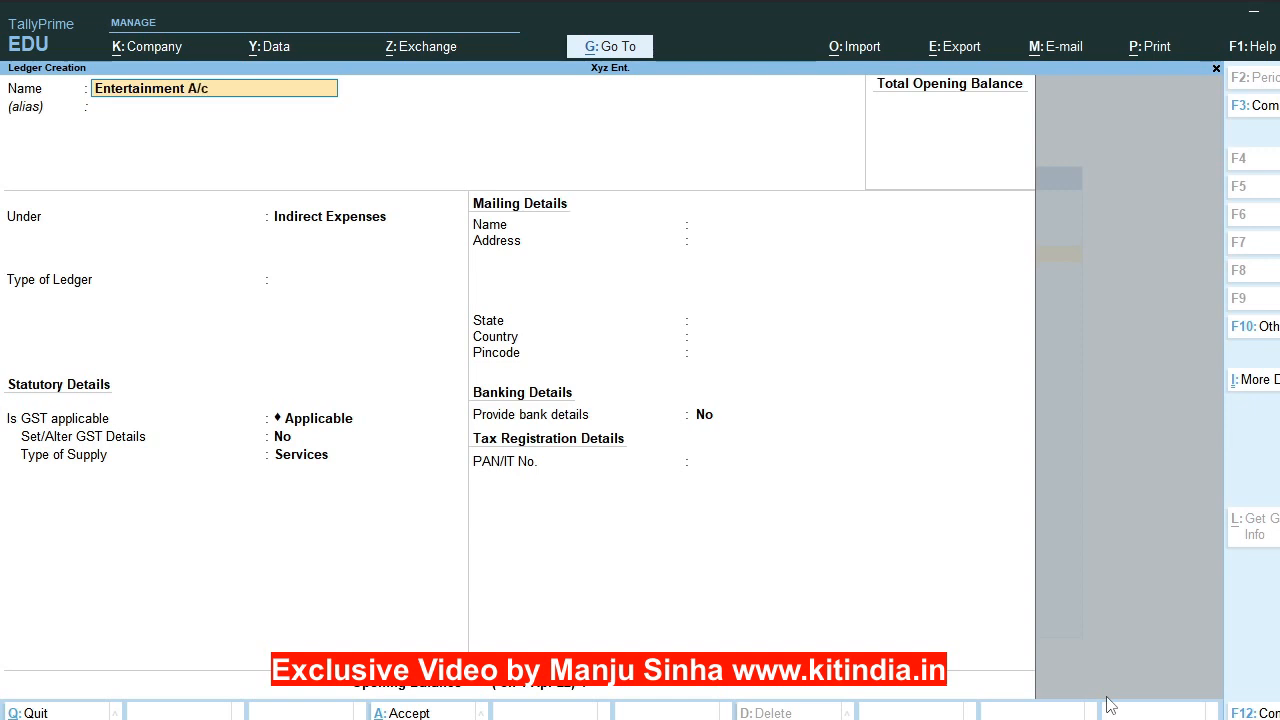
{"action": "key", "text": "Return"}
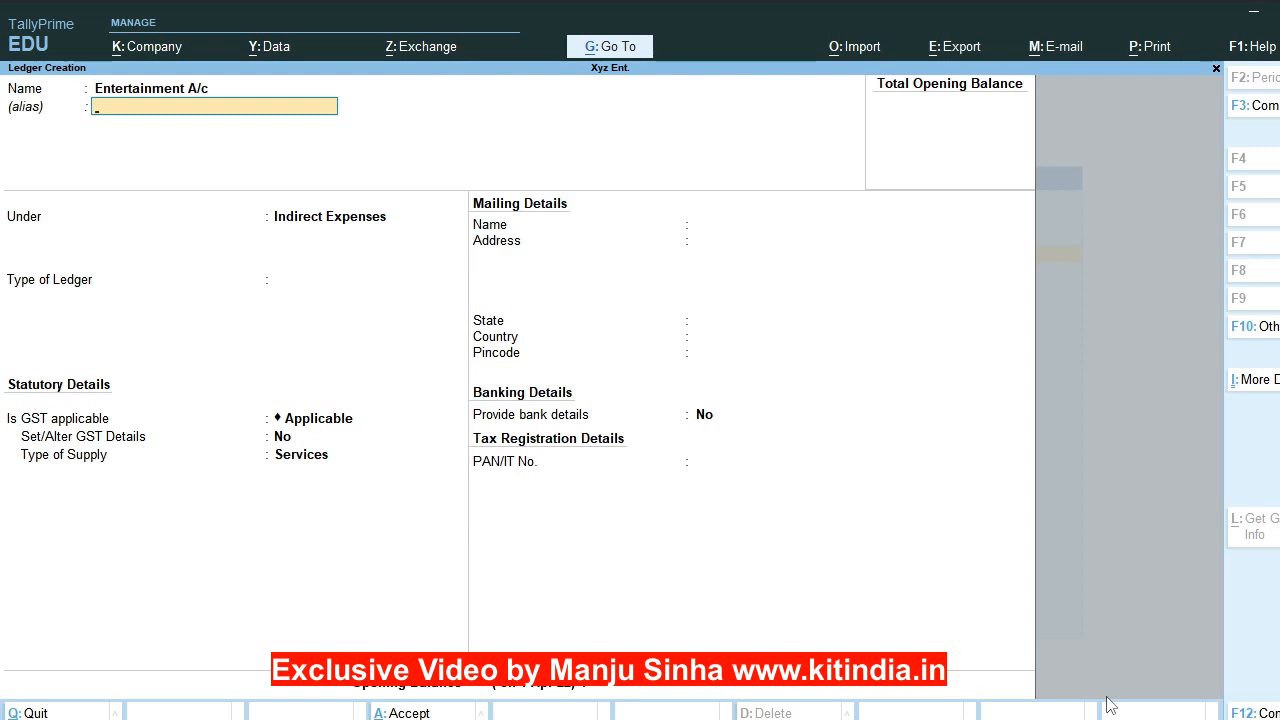
Place the Entertainment A/c ledger under Indirect Expenses without an alias, save it and leave ledger creation
{"action": "key", "text": "Return"}
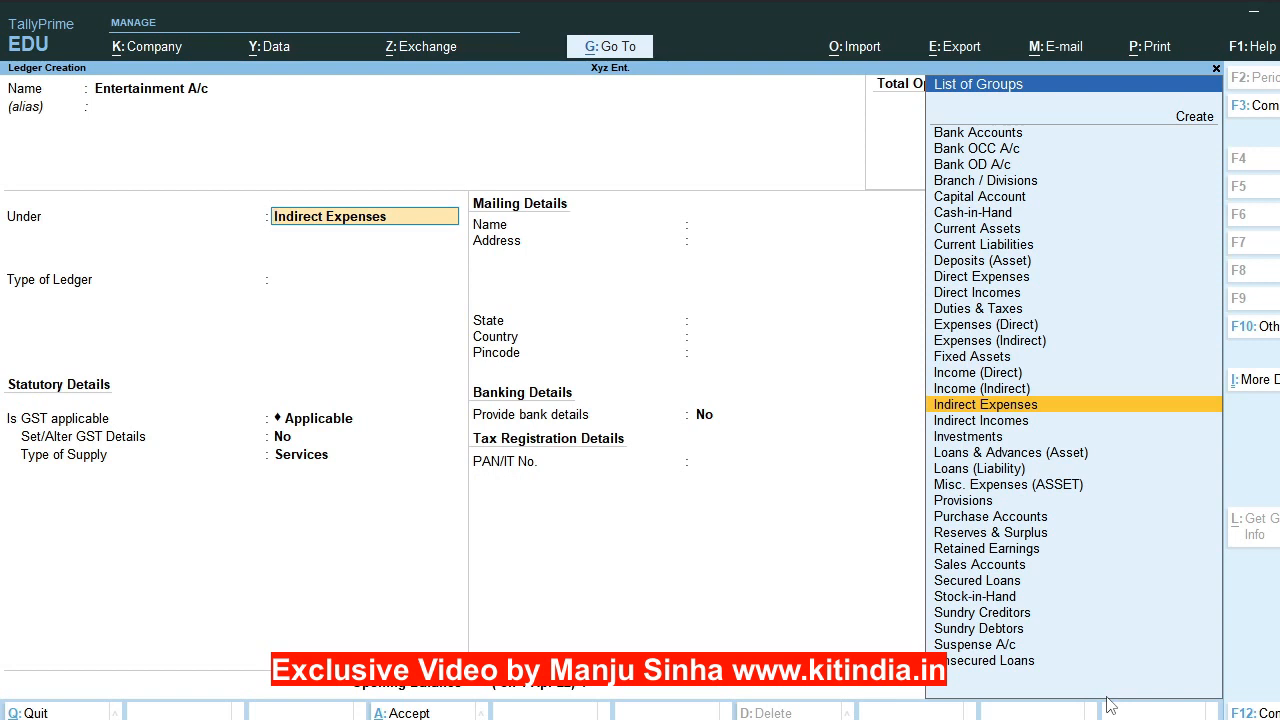
{"action": "key", "text": "Return"}
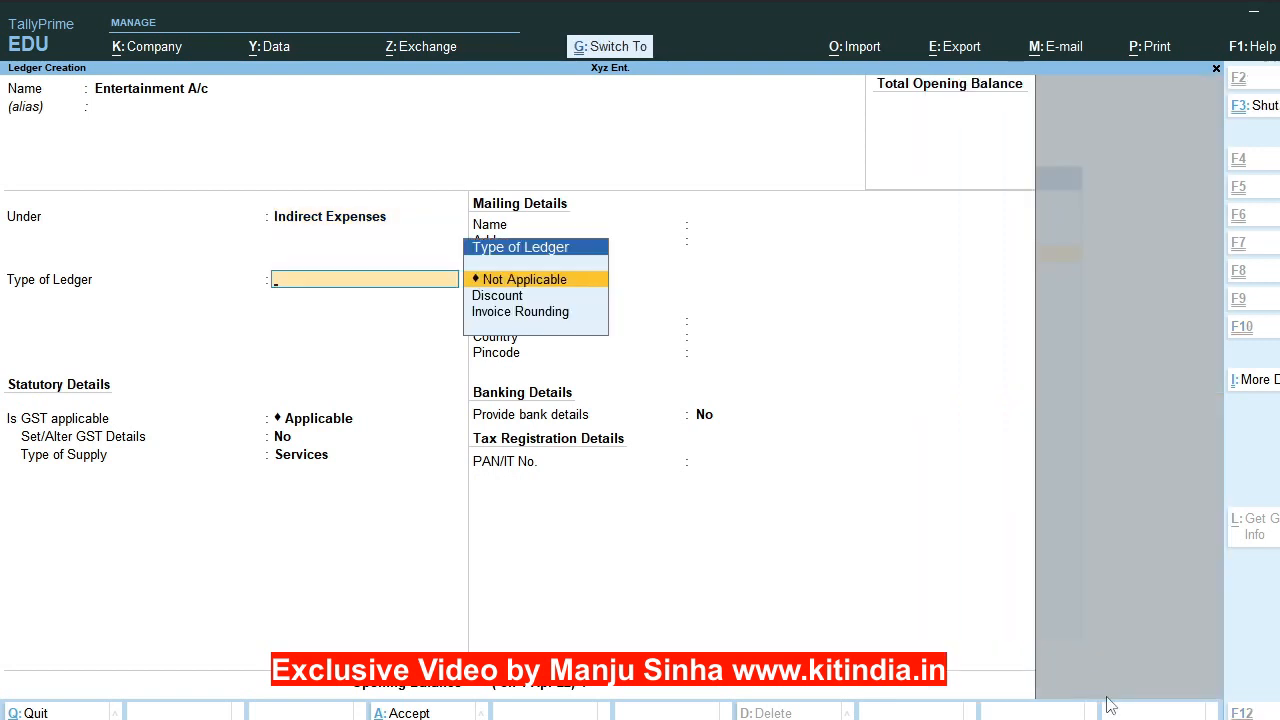
{"action": "key", "text": "ctrl+a"}
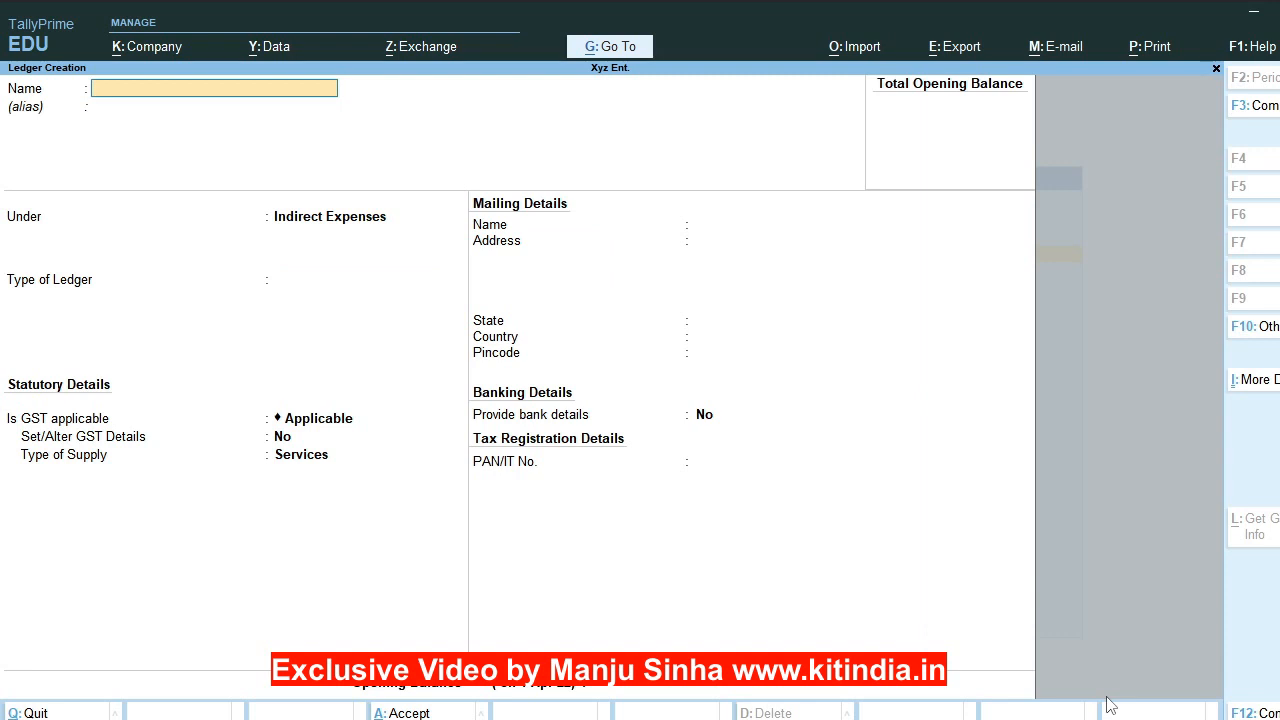
{"action": "key", "text": "Escape"}
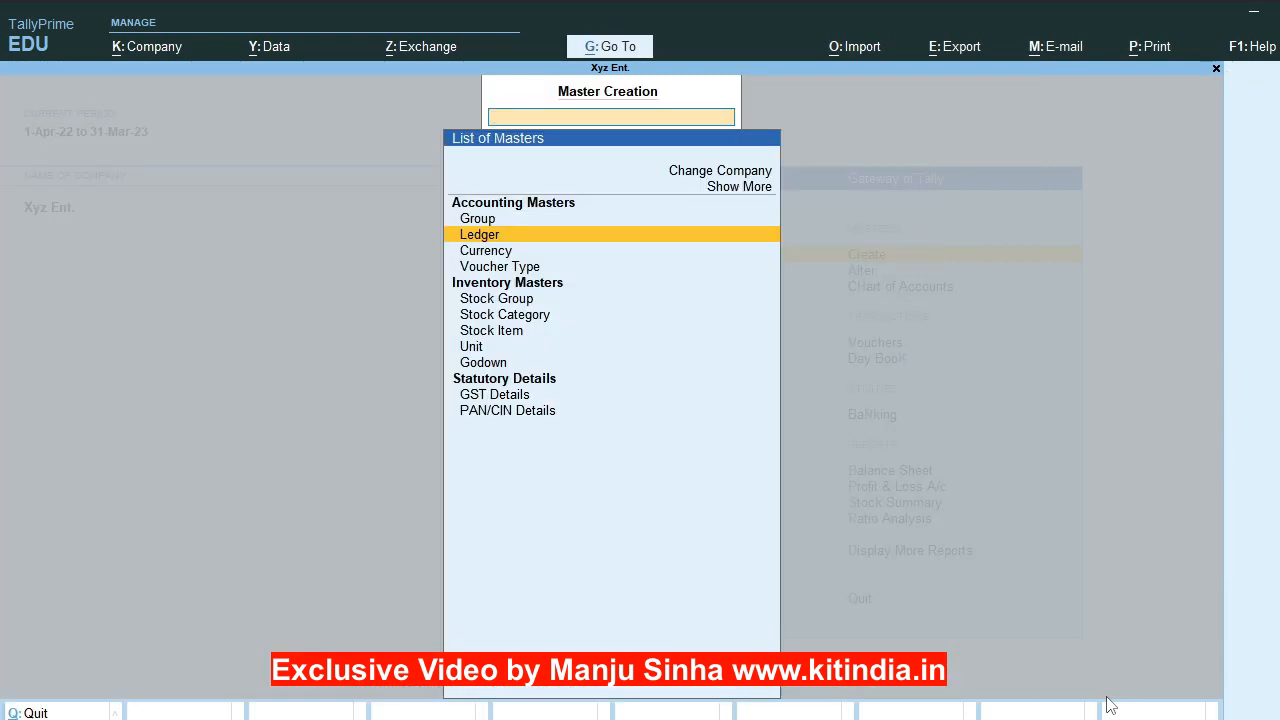
{"action": "key", "text": "Escape"}
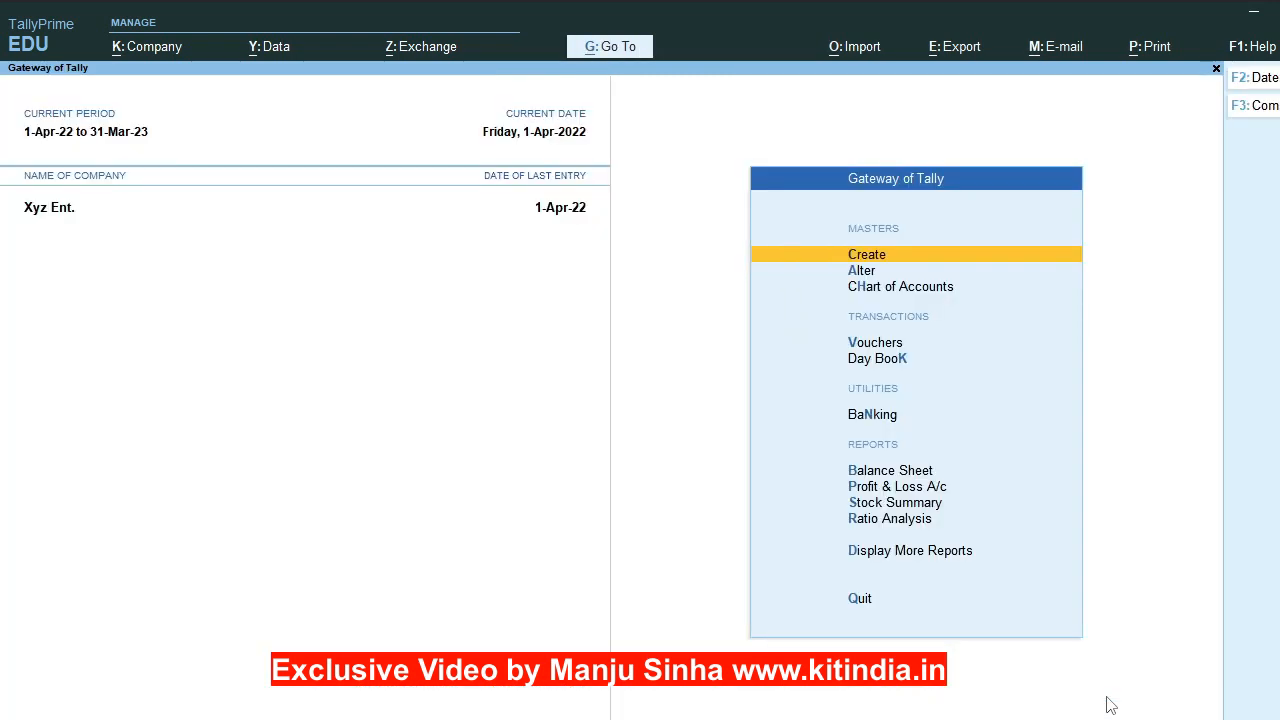
Start a payment voucher and debit Entertainment A/c with 2000
{"action": "key", "text": "Down"}
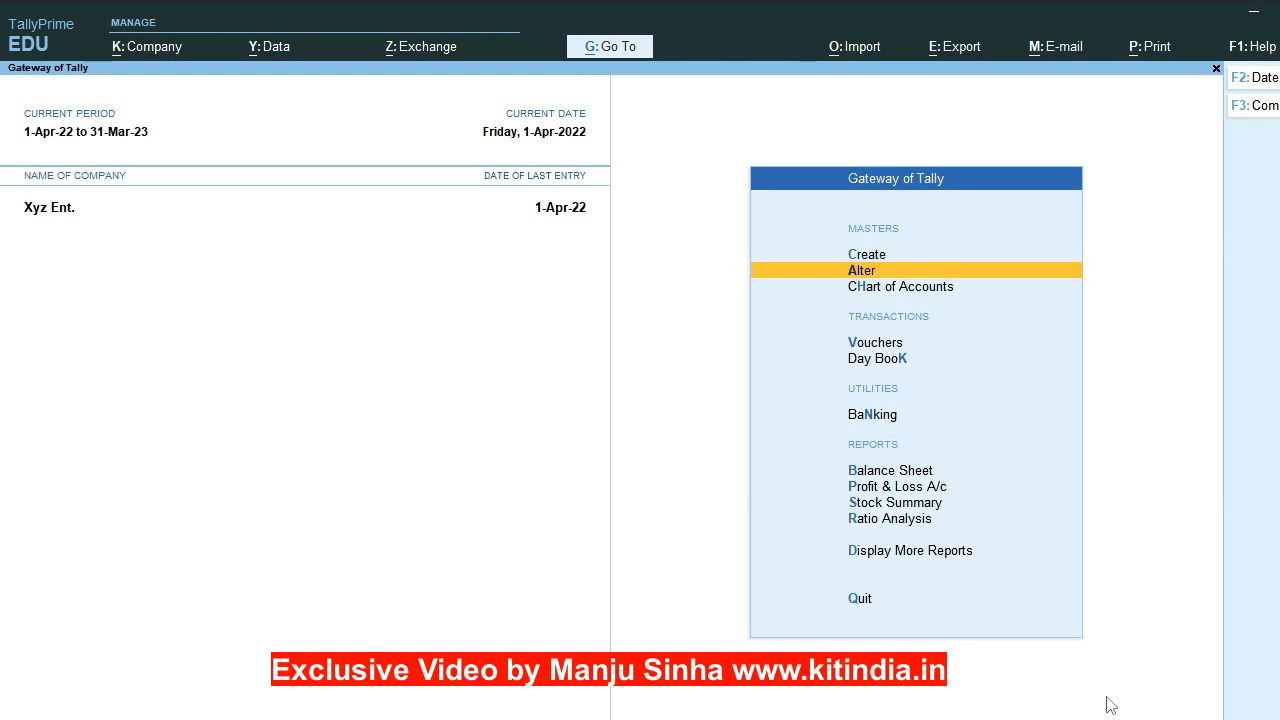
{"action": "key", "text": "Down"}
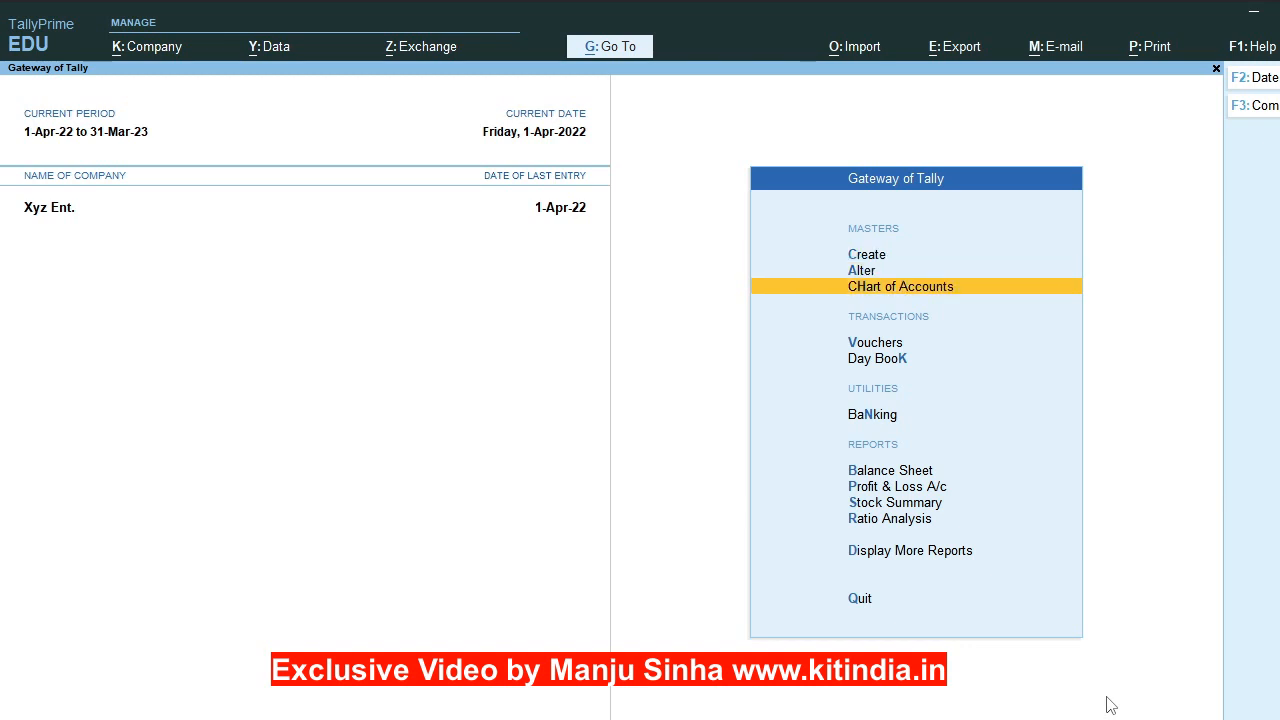
{"action": "key", "text": "v"}
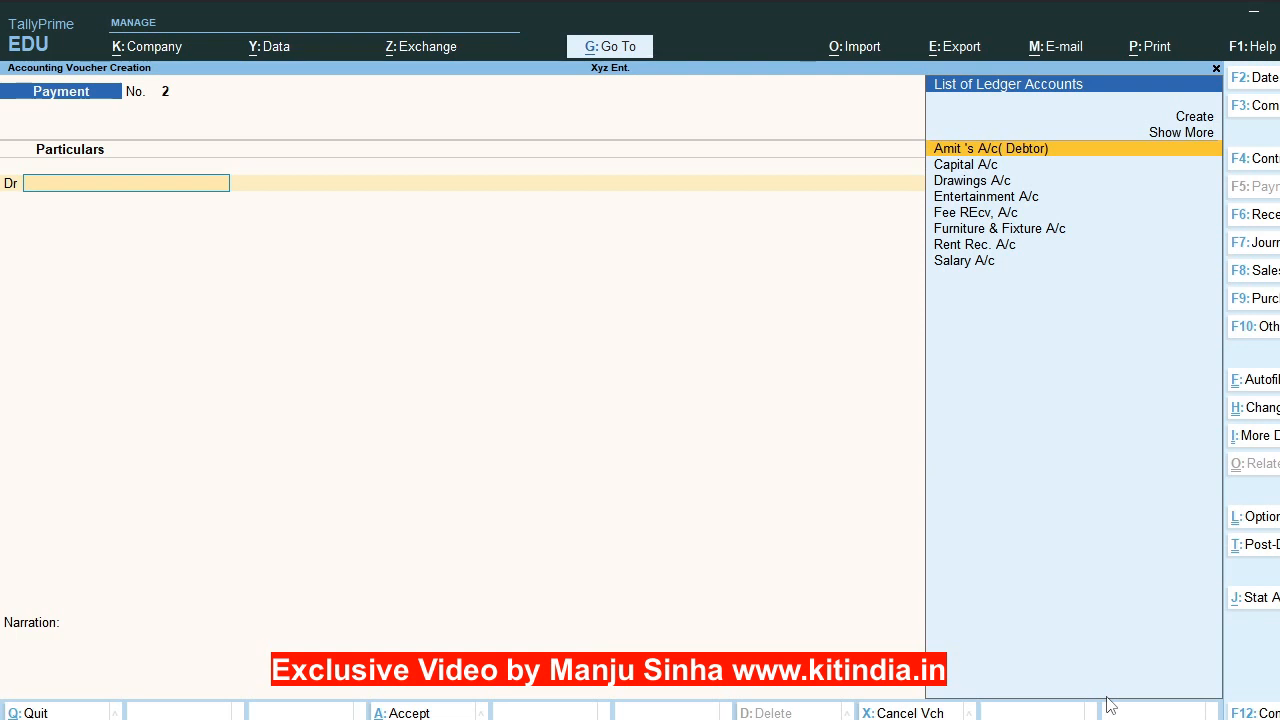
{"action": "key", "text": "Down"}
{"action": "key", "text": "Down"}
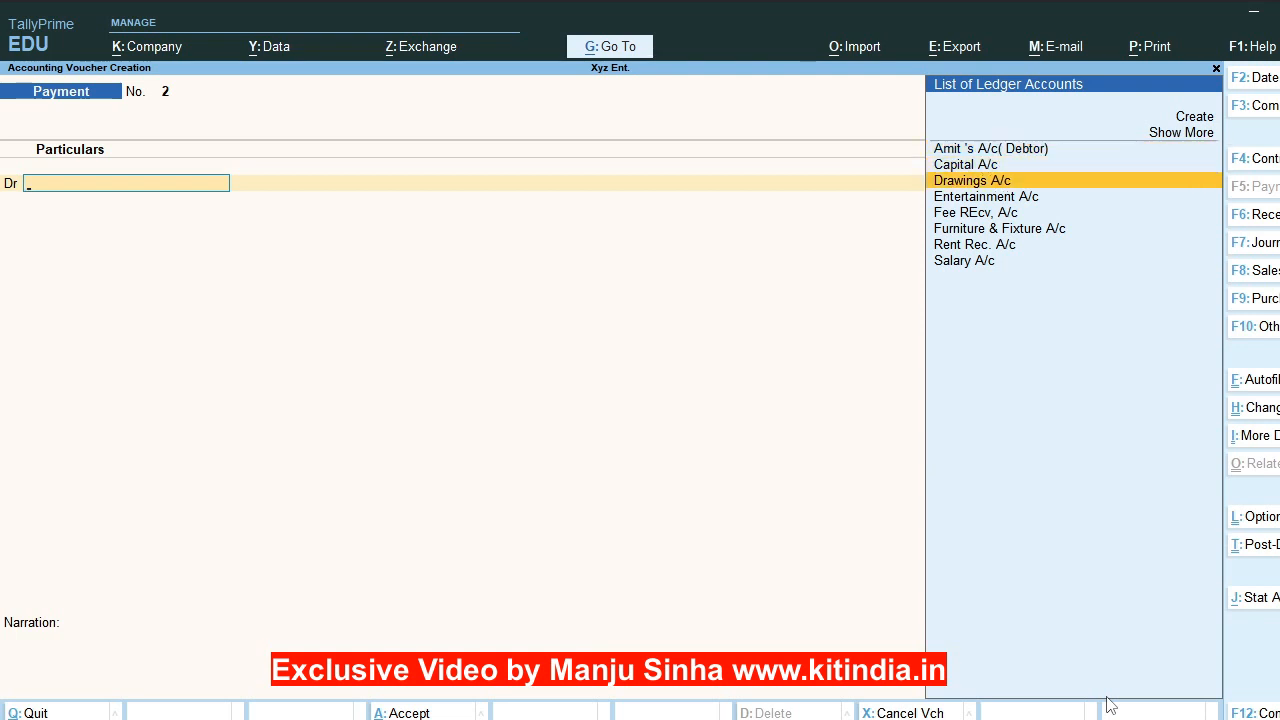
{"action": "key", "text": "Down"}
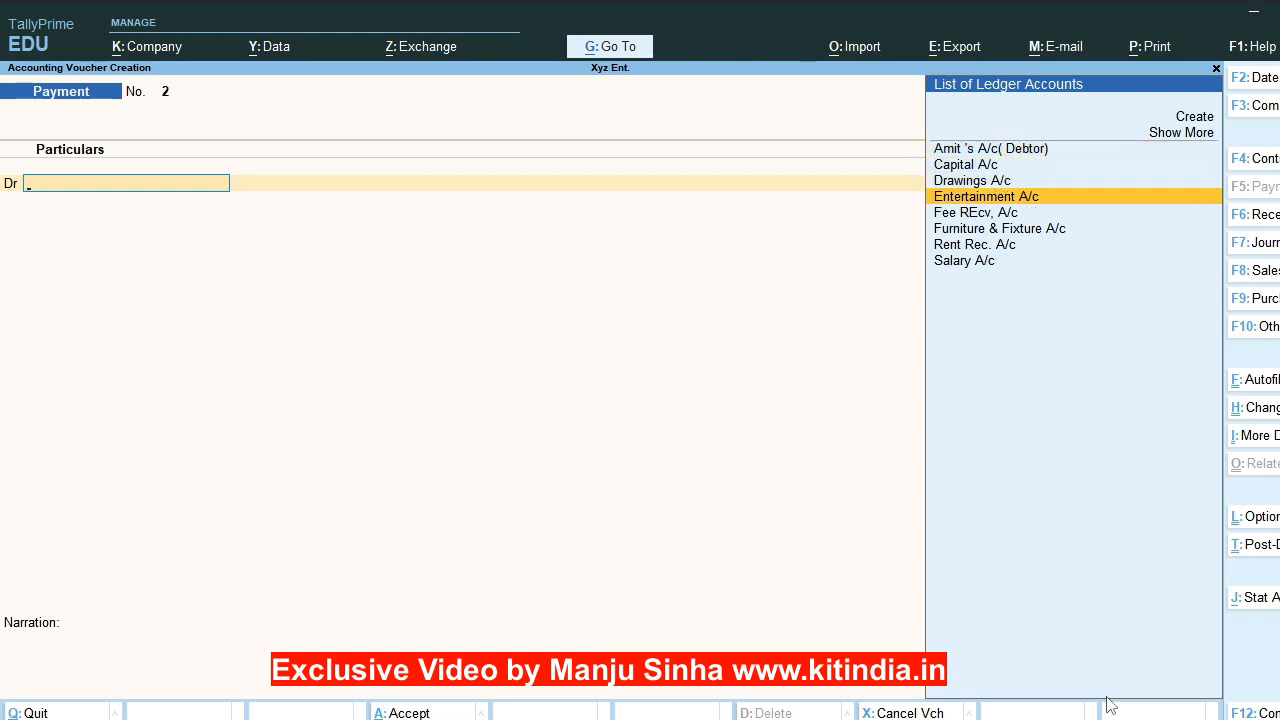
{"action": "key", "text": "Return"}
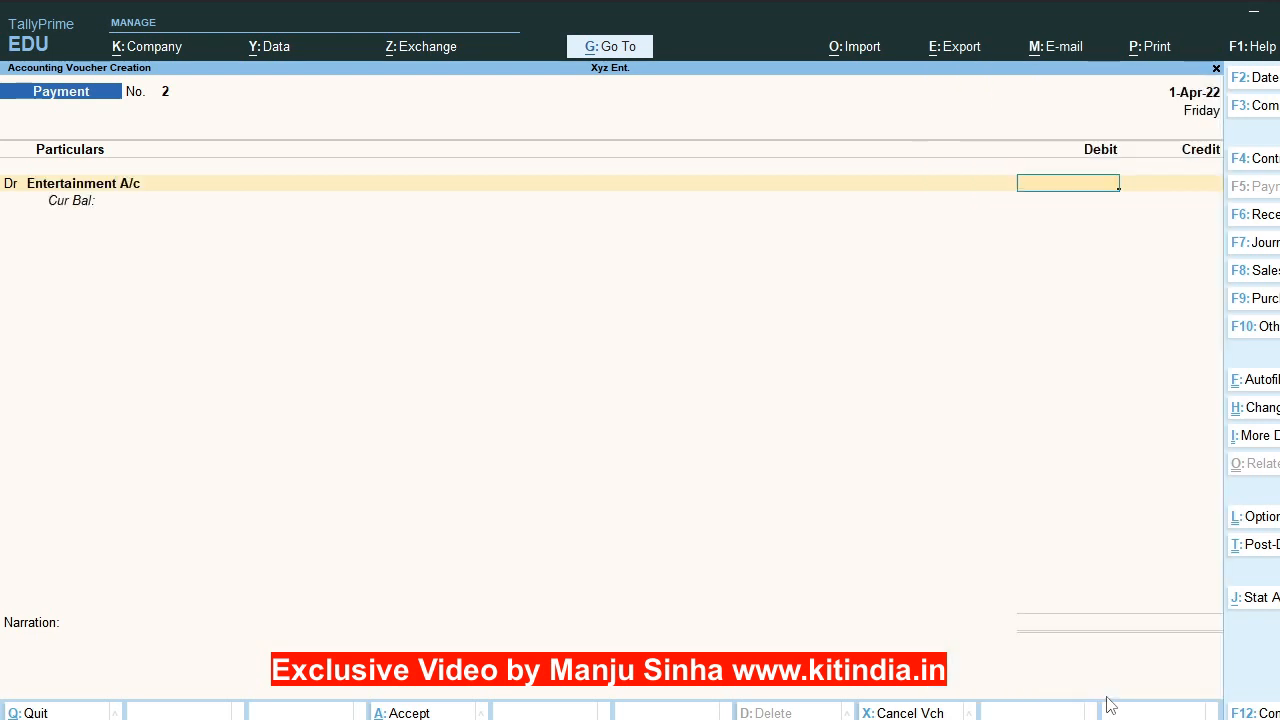
{"action": "type", "text": "2000"}
{"action": "key", "text": "Return"}
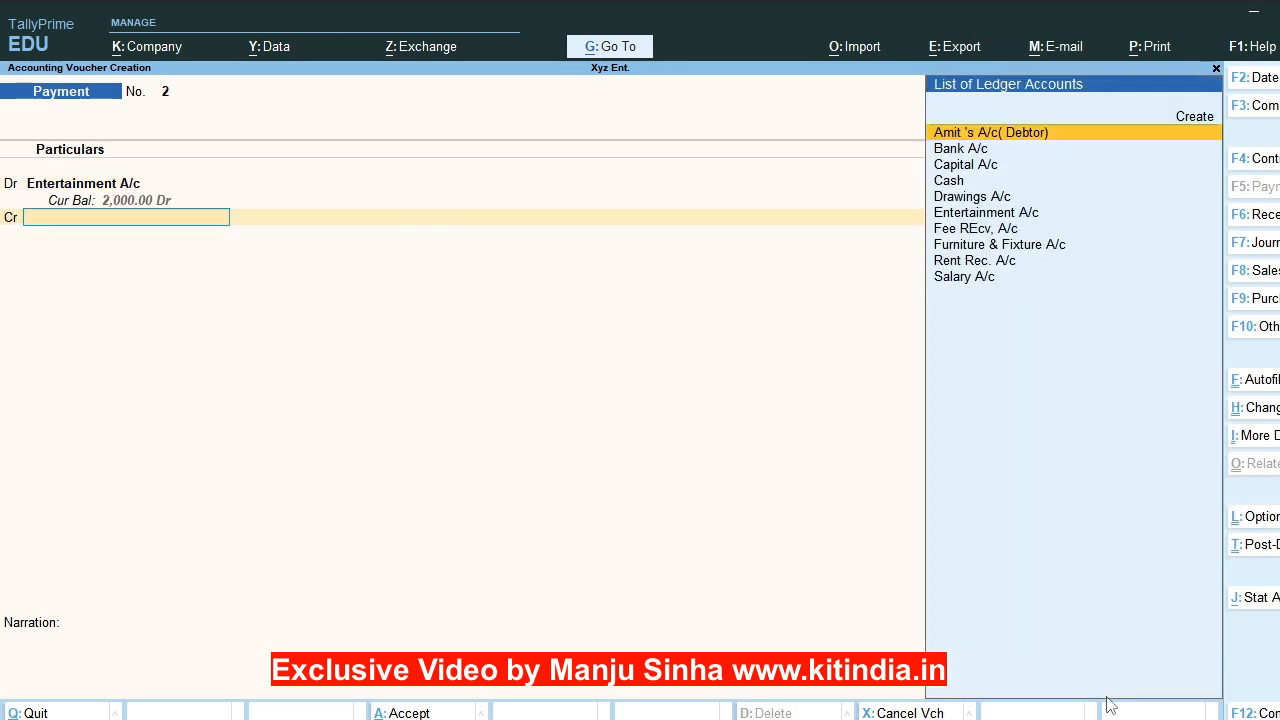
Credit Cash with 2,000 in the payment voucher, save it without a narration and leave voucher entry
{"action": "key", "text": "Down"}
{"action": "key", "text": "Down"}
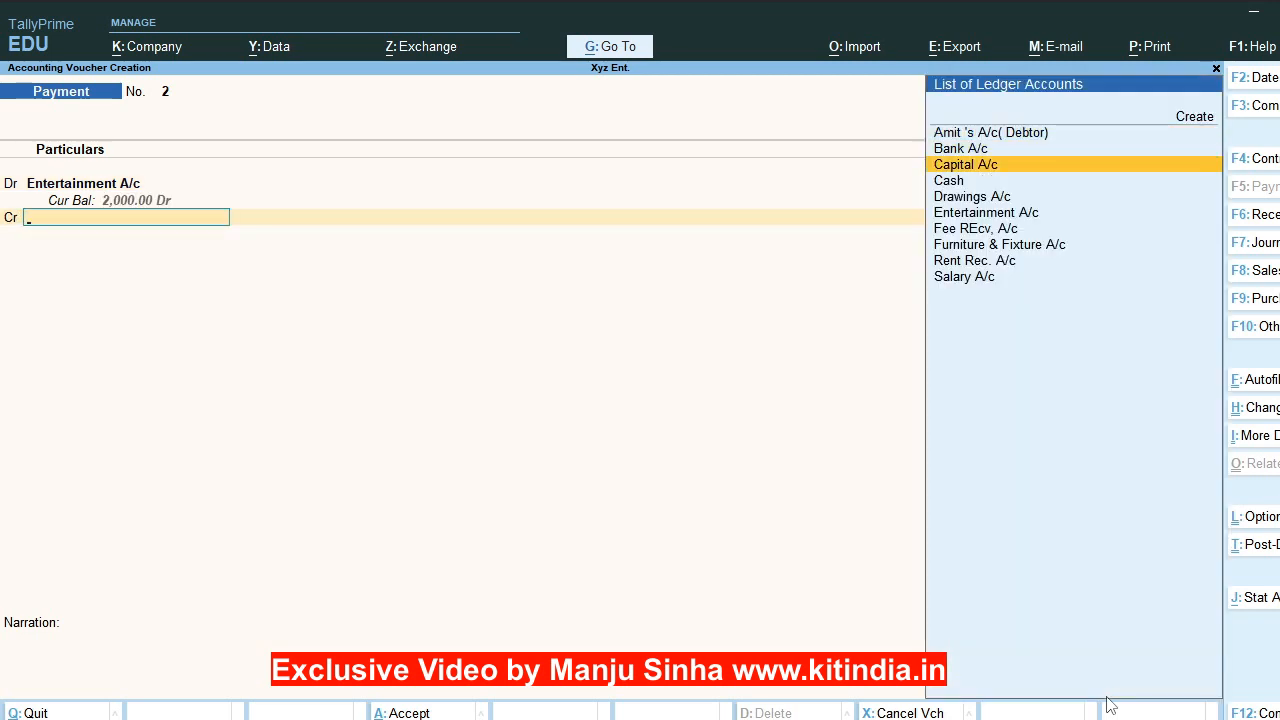
{"action": "key", "text": "Down"}
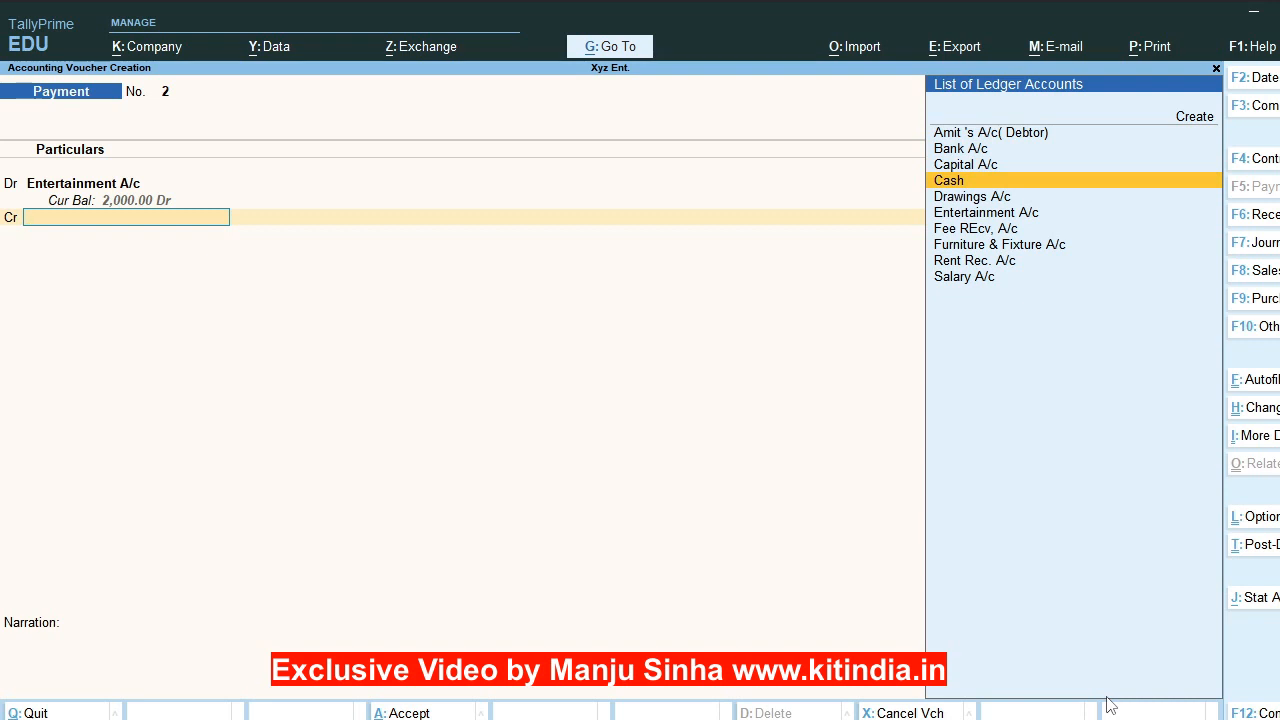
{"action": "key", "text": "Return"}
{"action": "key", "text": "Return"}
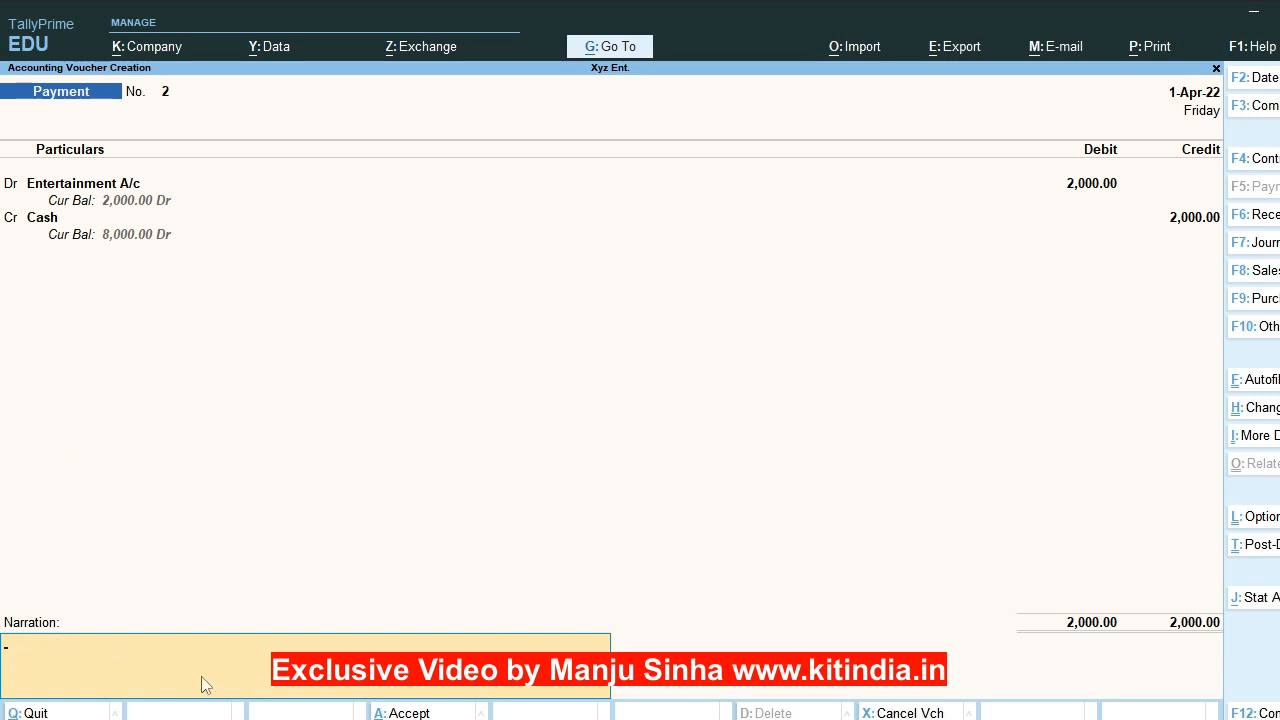
{"action": "key", "text": "ctrl"}
{"action": "key", "text": "ctrl+a"}
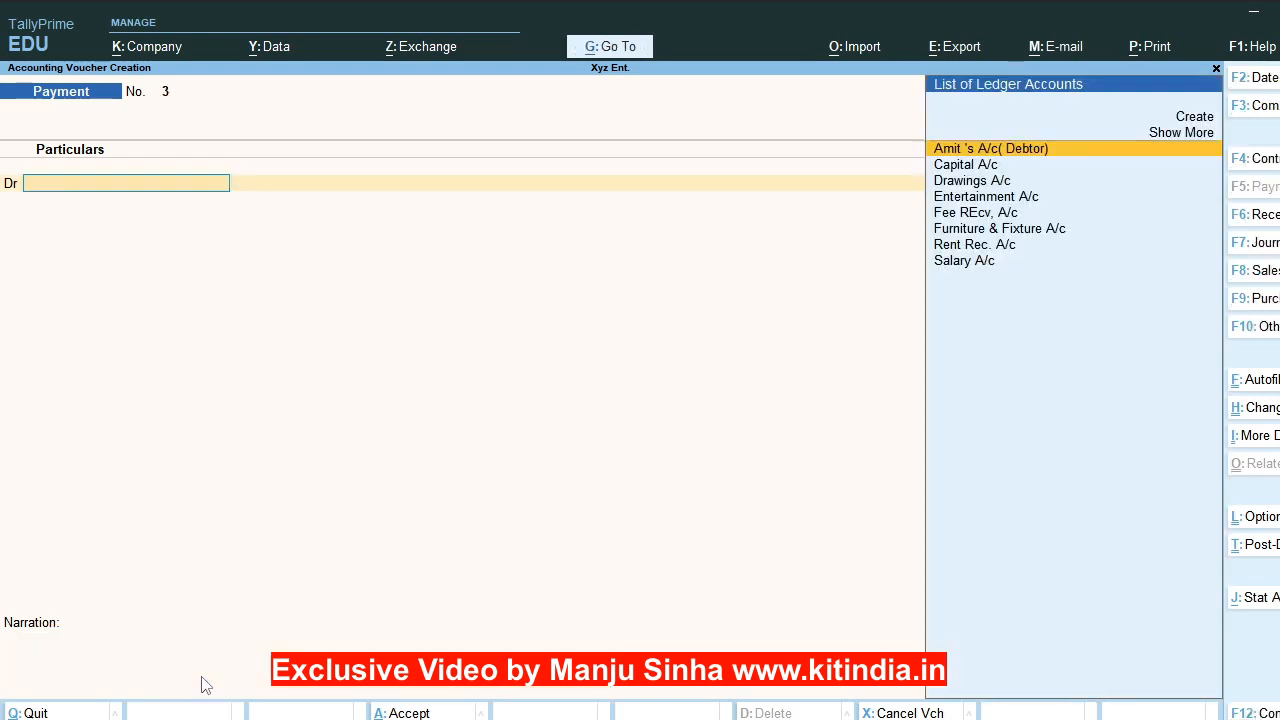
{"action": "key", "text": "Escape"}
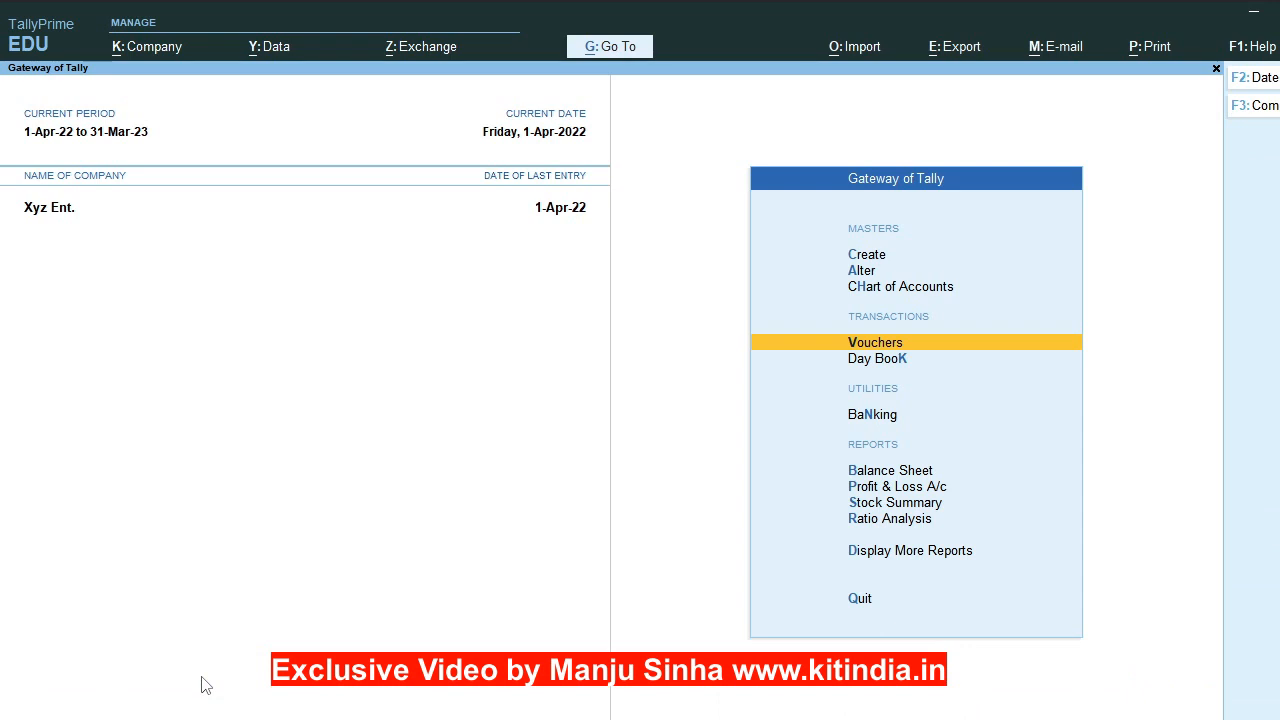
Drill down in the Balance Sheet from Current Assets through Cash-in-Hand to the April vouchers of the Cash ledger
{"action": "key", "text": "b"}
{"action": "key", "text": "Right"}
{"action": "key", "text": "Down"}
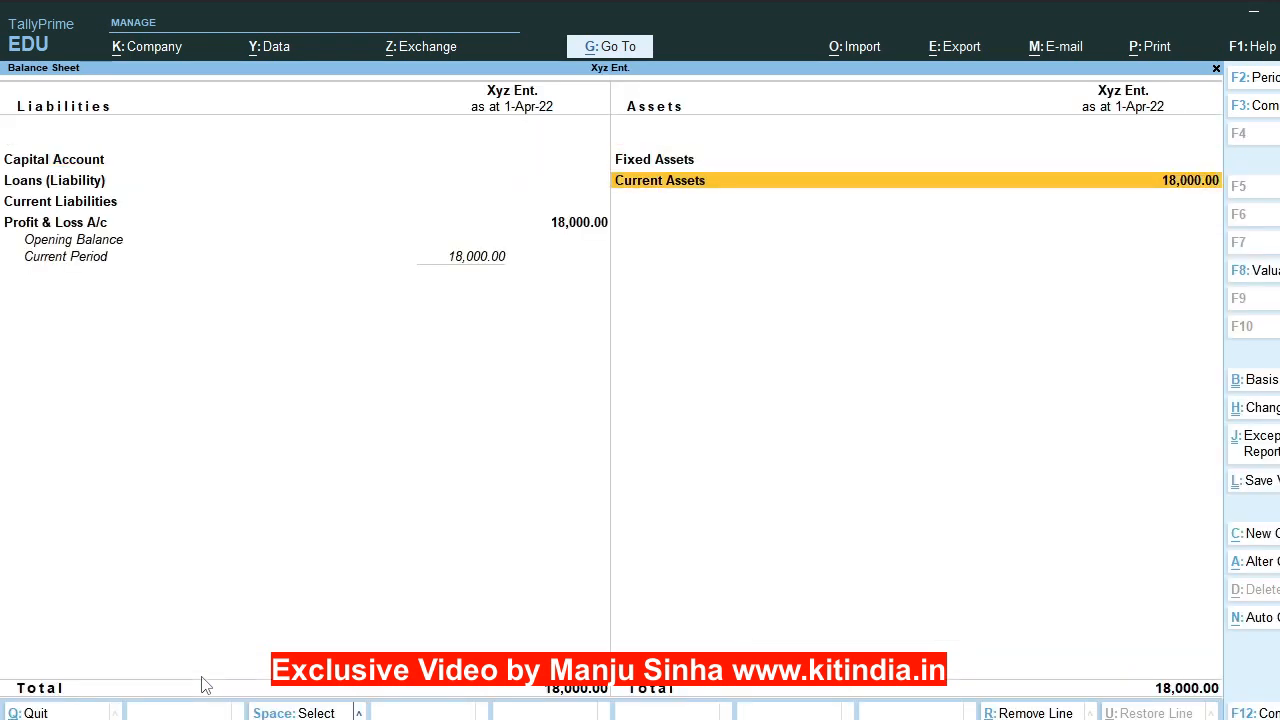
{"action": "key", "text": "Return"}
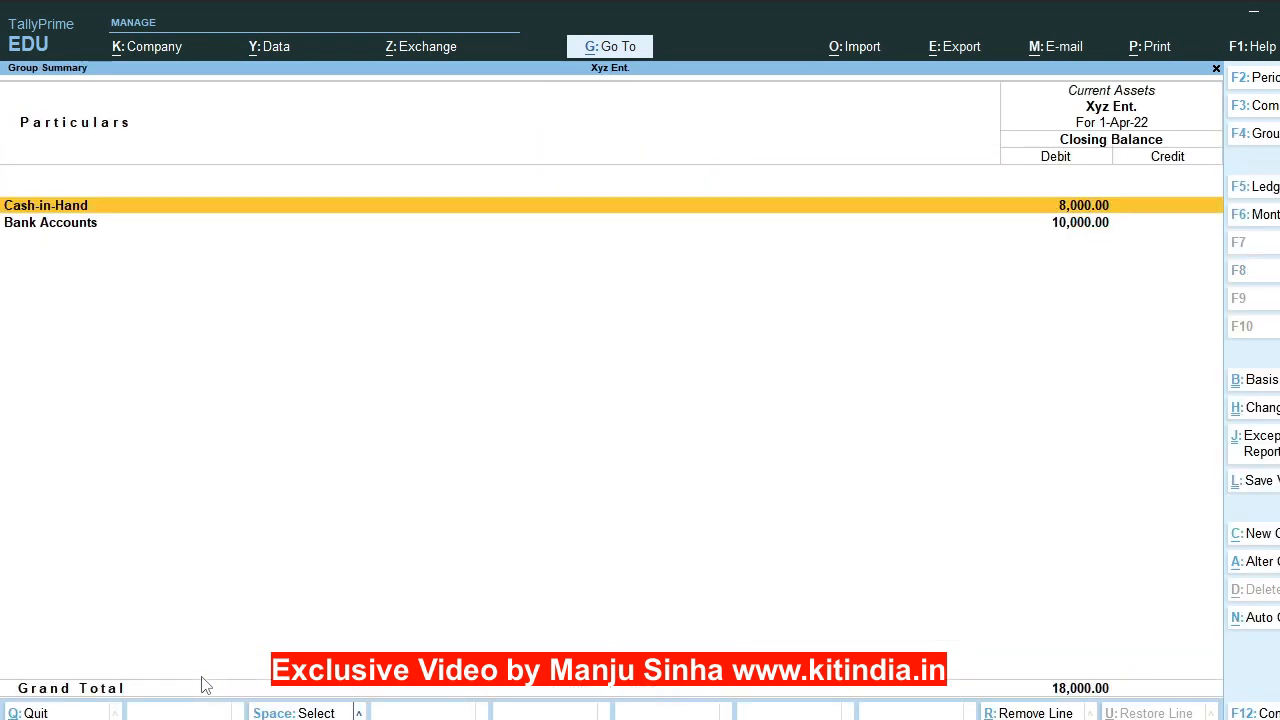
{"action": "key", "text": "Return"}
{"action": "key", "text": "Return"}
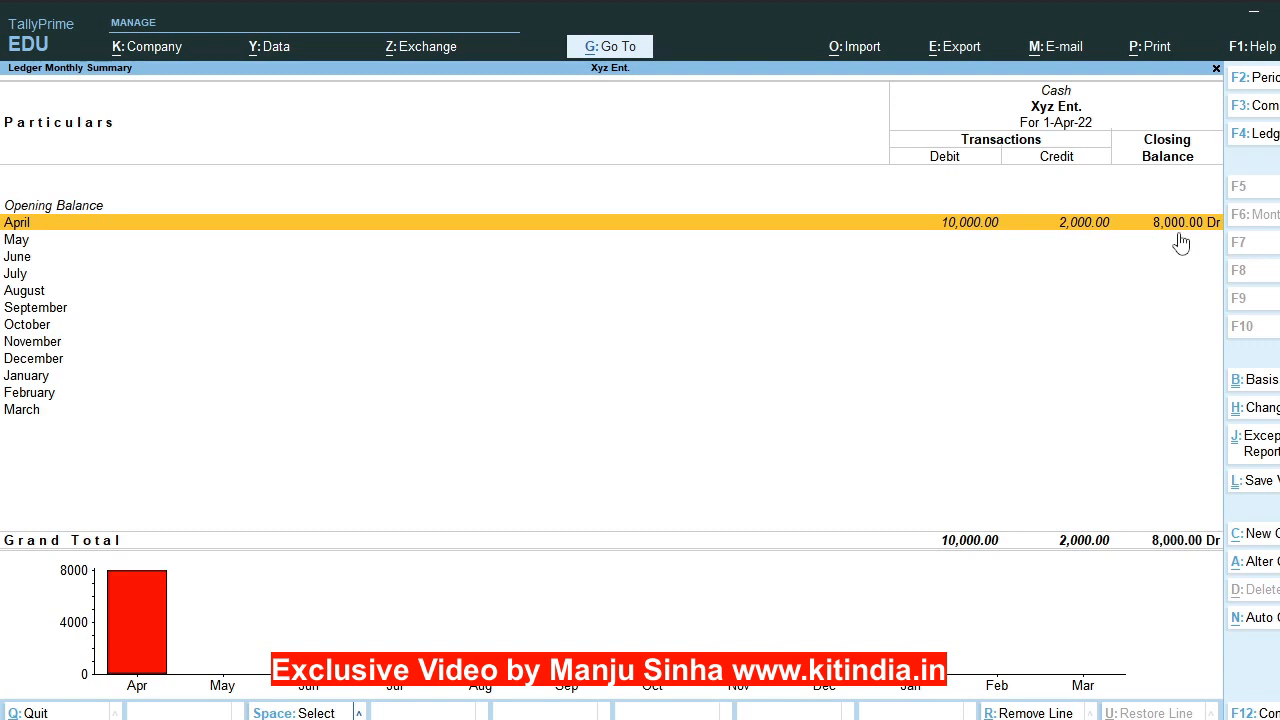
{"action": "key", "text": "Return"}
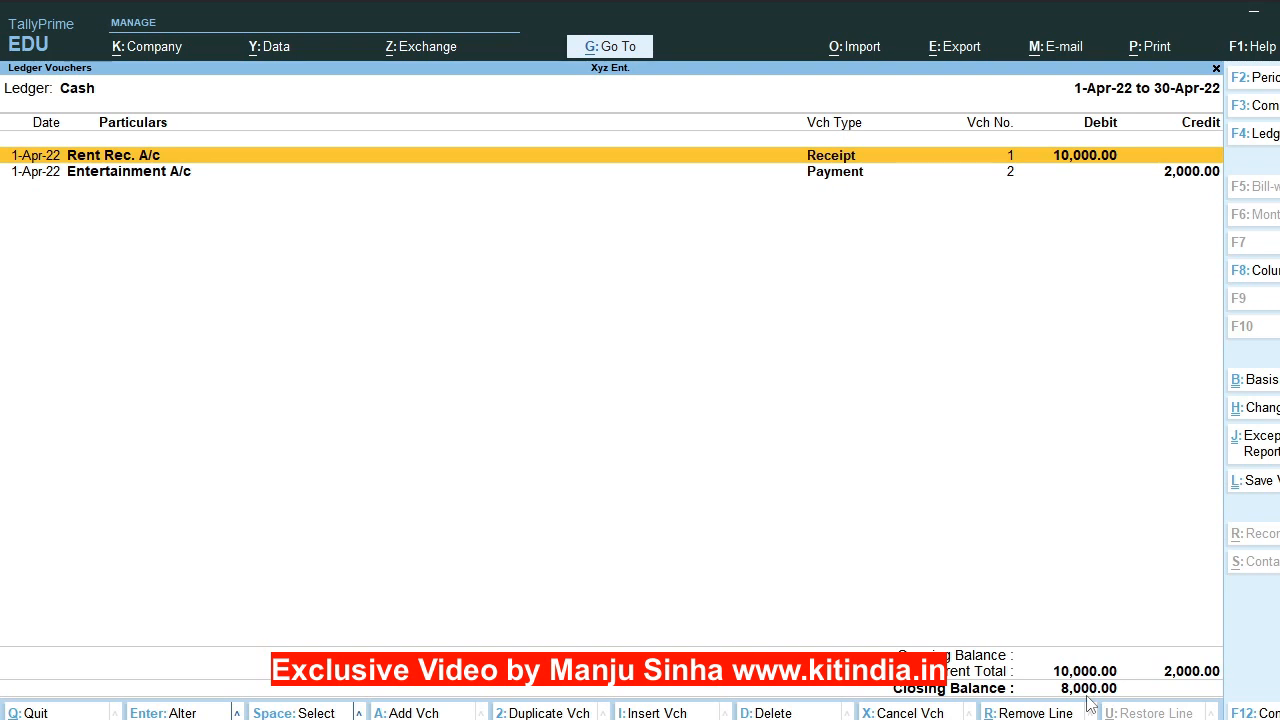
Close the Cash ledger reports and the Balance Sheet, returning to the Gateway of Tally
{"action": "key", "text": "Escape"}
{"action": "key", "text": "Escape"}
{"action": "key", "text": "Escape"}
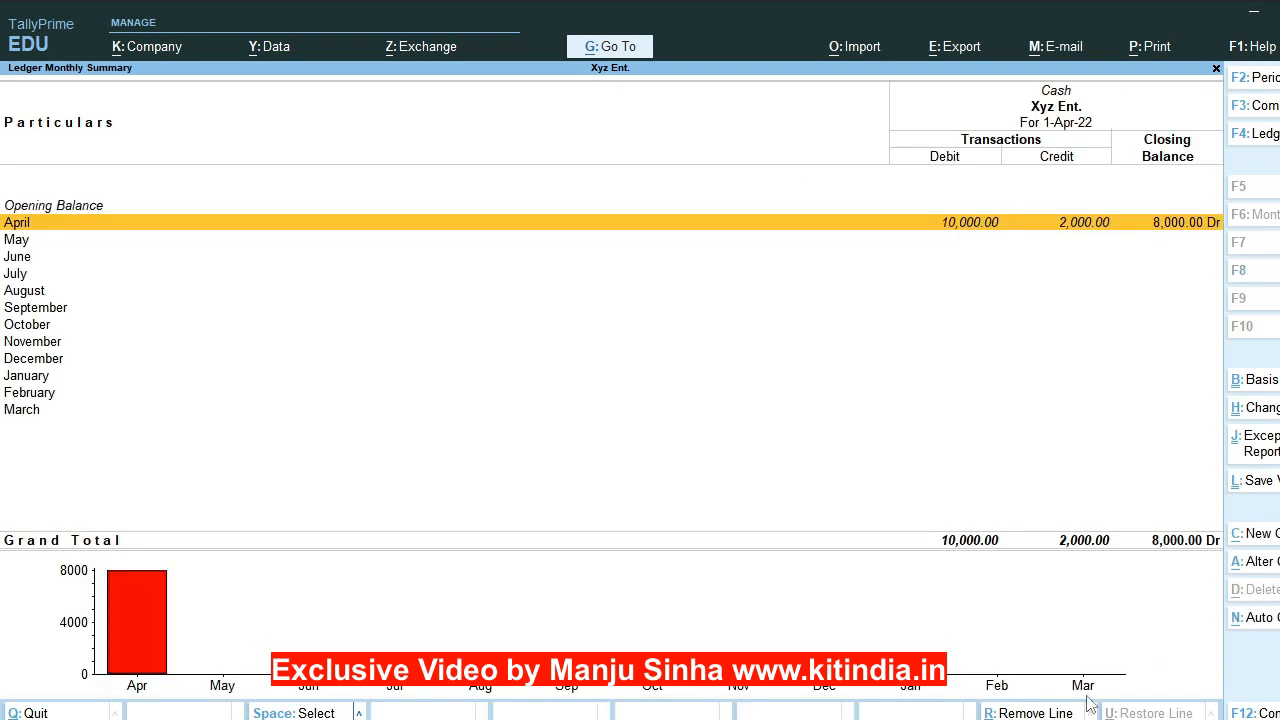
{"action": "key", "text": "Escape"}
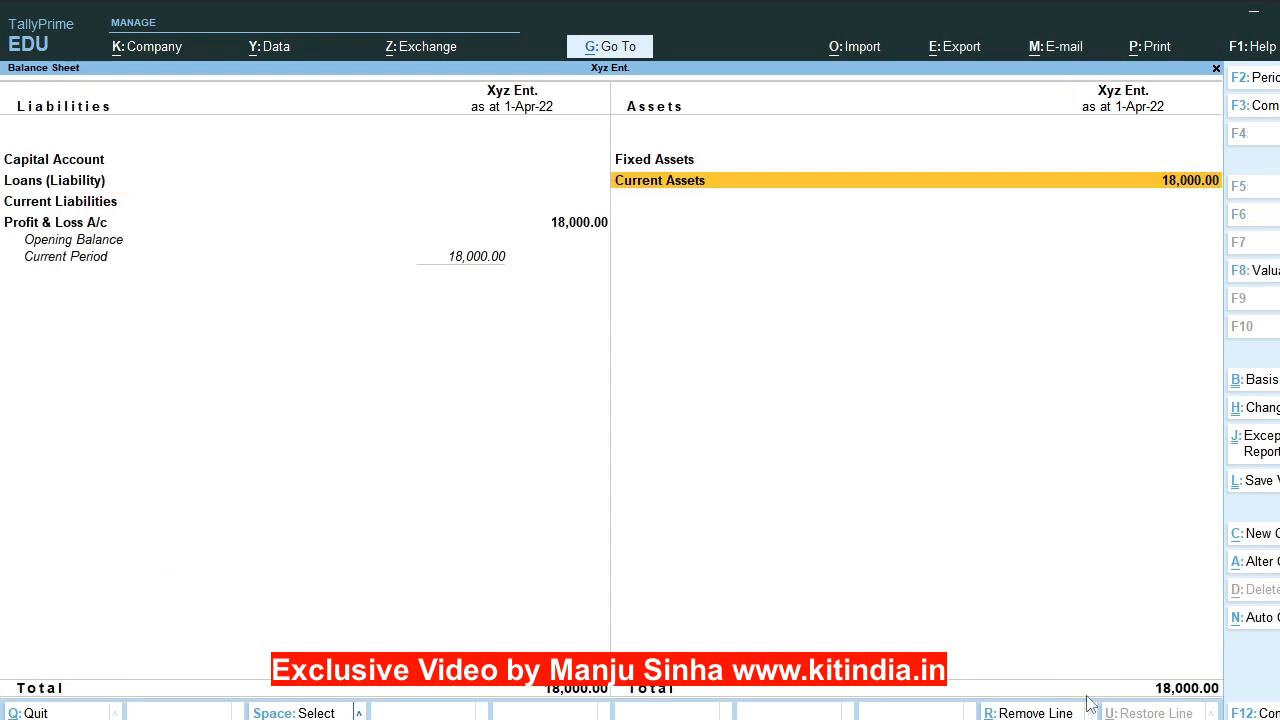
{"action": "key", "text": "Escape"}
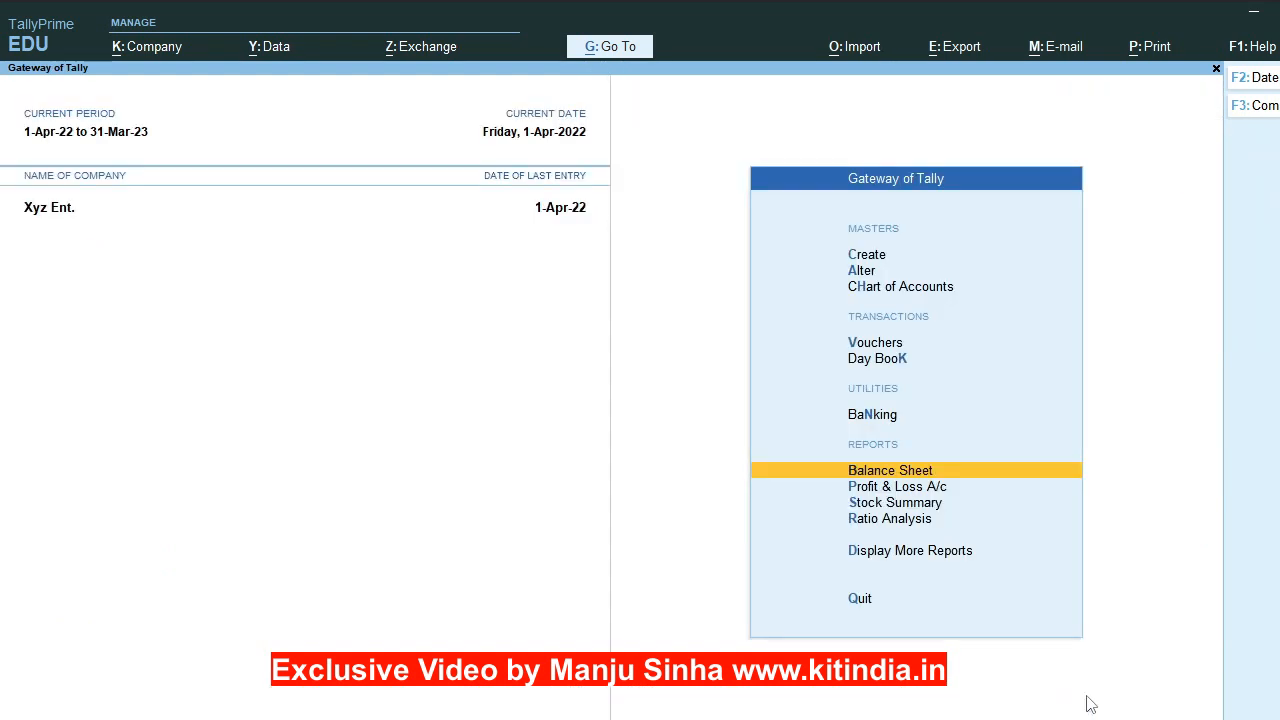
Display the Day Book to review the vouchers recorded for the current date
{"action": "key", "text": "Down"}
{"action": "key", "text": "Down"}
{"action": "key", "text": "Down"}
{"action": "key", "text": "Down"}
{"action": "key", "text": "Return"}
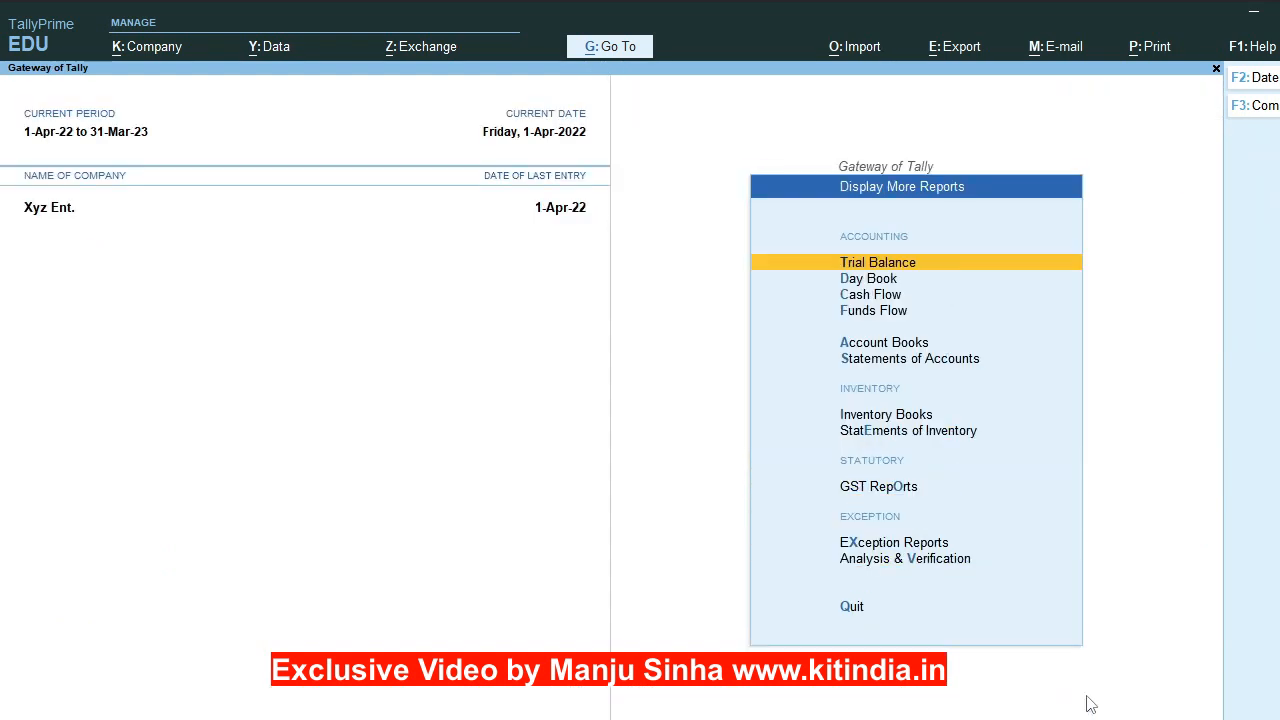
{"action": "key", "text": "Down"}
{"action": "key", "text": "Return"}
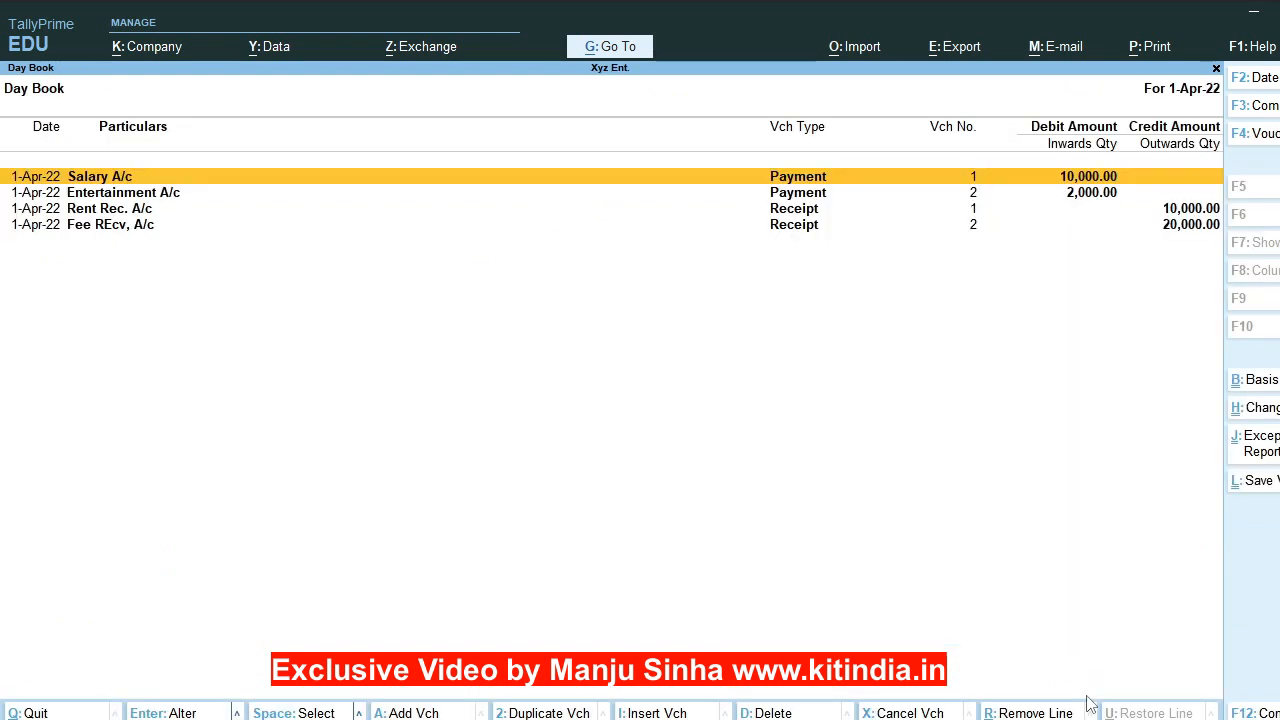